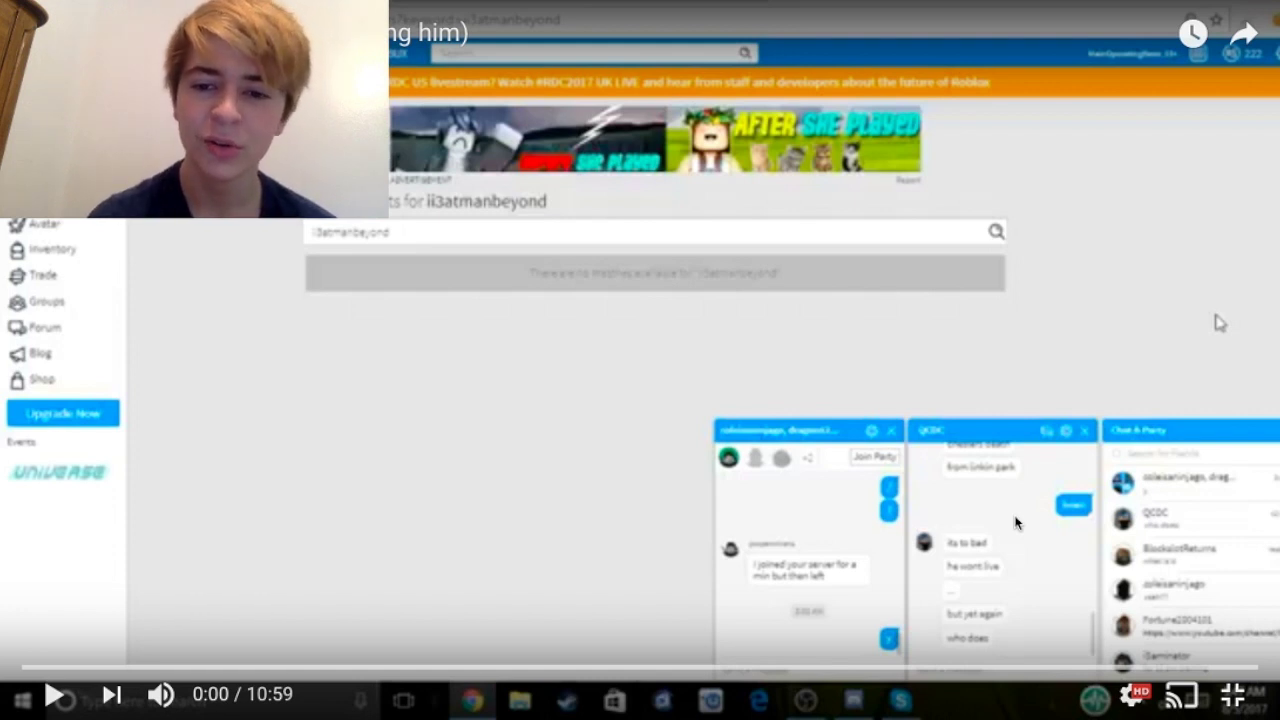
Start the fullscreen reaction video, raise the volume, pause briefly, then resume past 0:04
{"action": "key", "text": "XF86AudioRaiseVolume"}
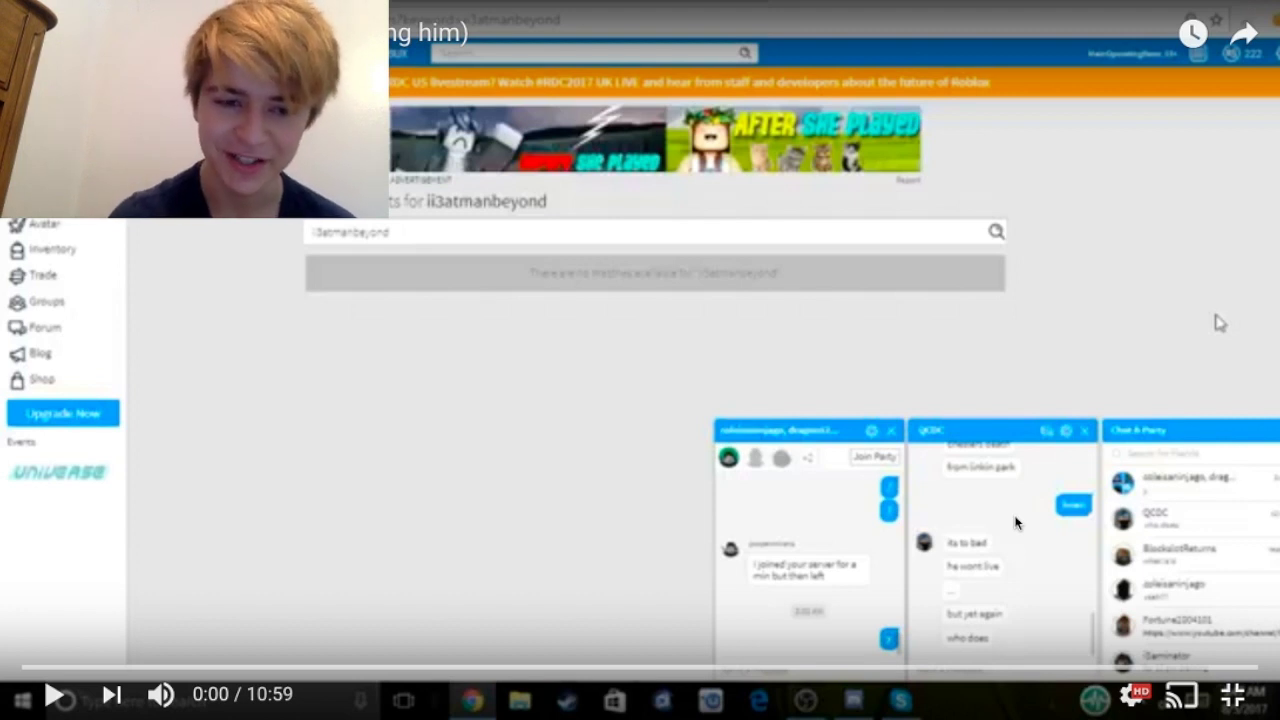
{"action": "key", "text": "space"}
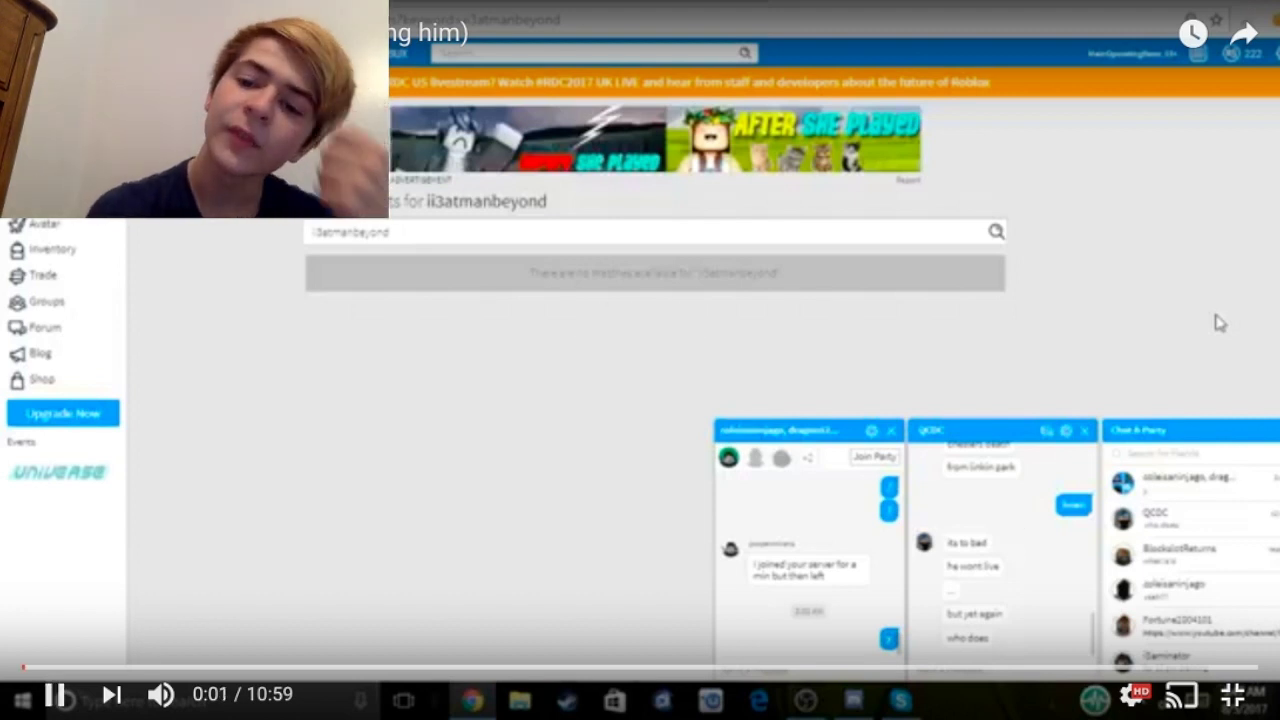
{"action": "key", "text": "Up"}
{"action": "key", "text": "space"}
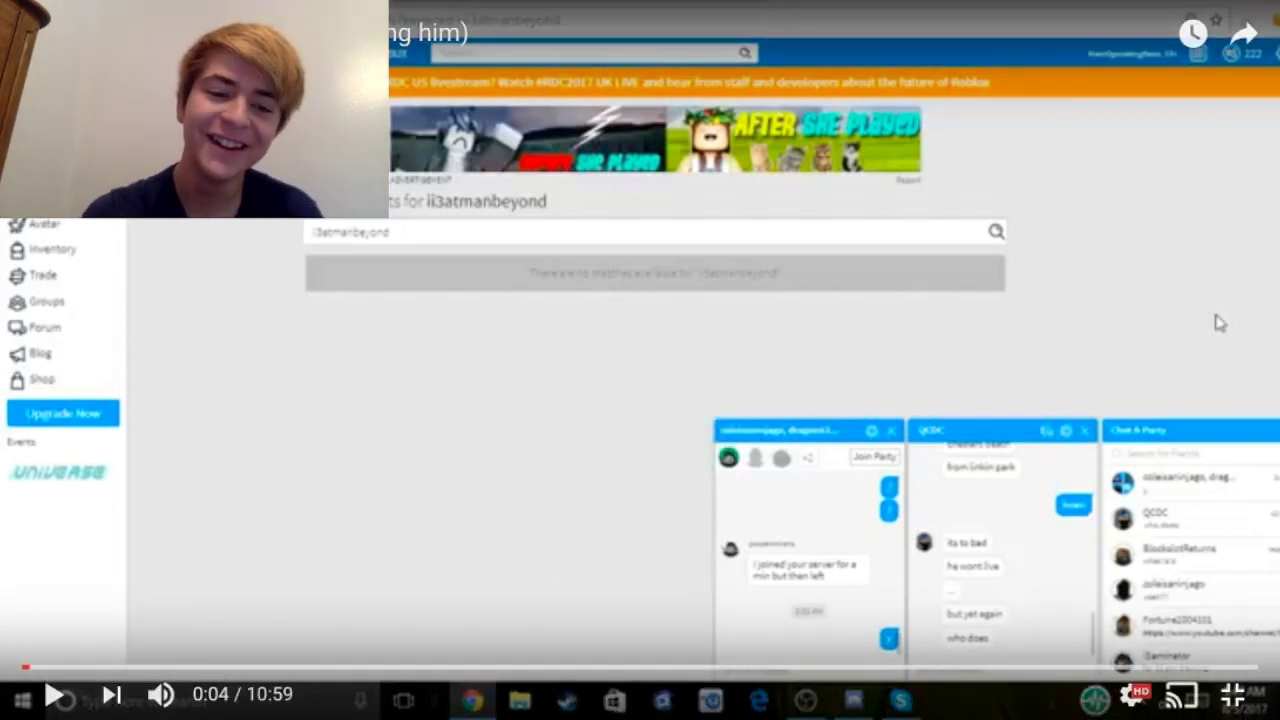
{"action": "key", "text": "space"}
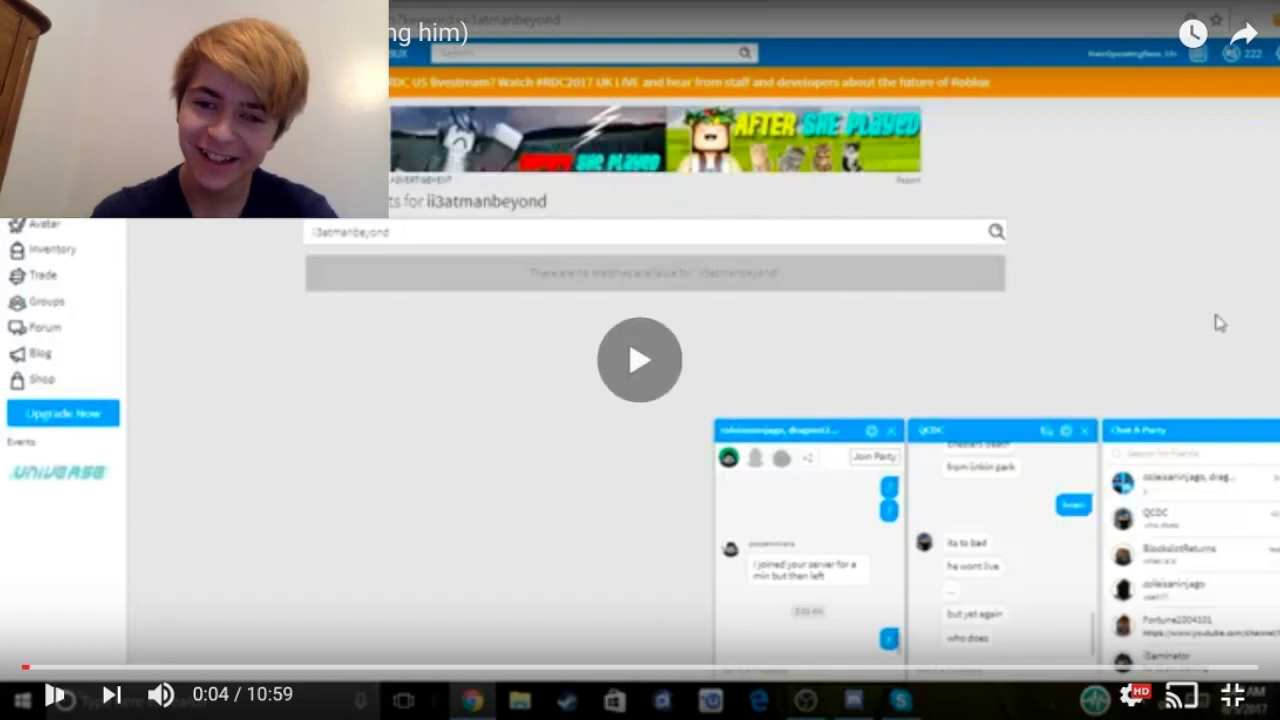
{"action": "key", "text": "space"}
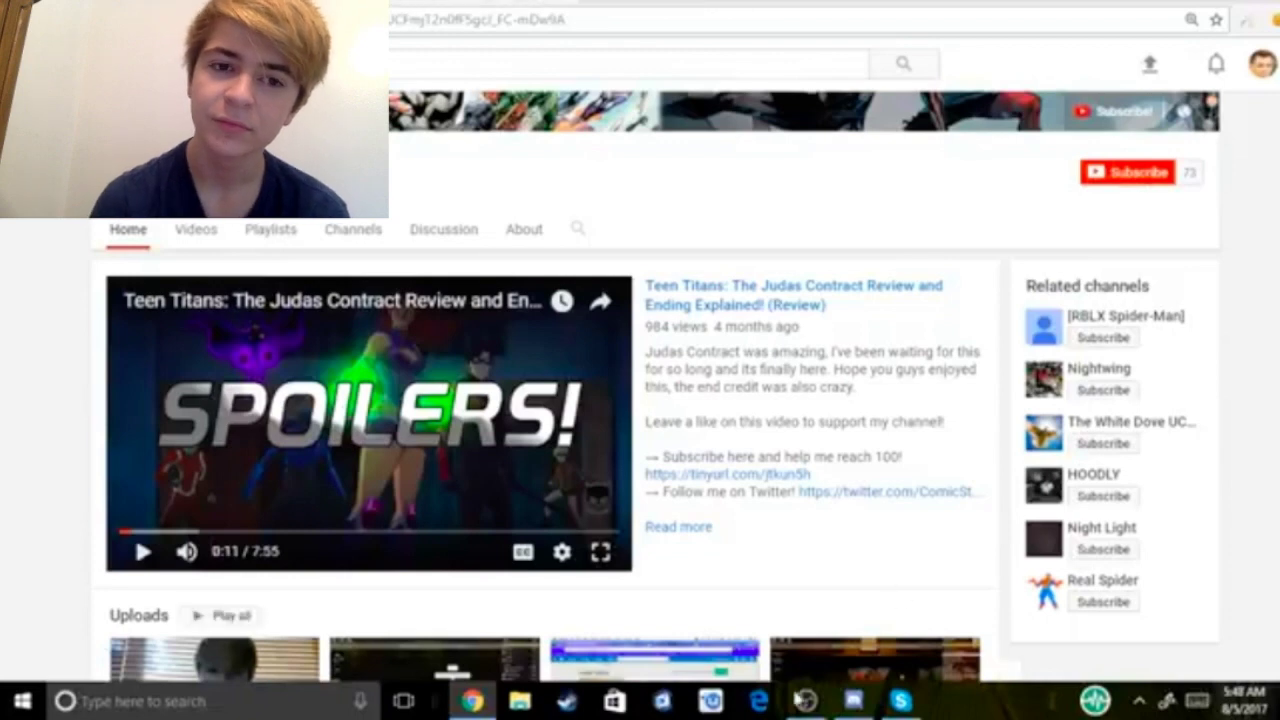
Pause 'The end of ComicStation (exposing him)' at 0:17 and exit fullscreen
{"action": "left_click", "coordinate": [853, 701]}
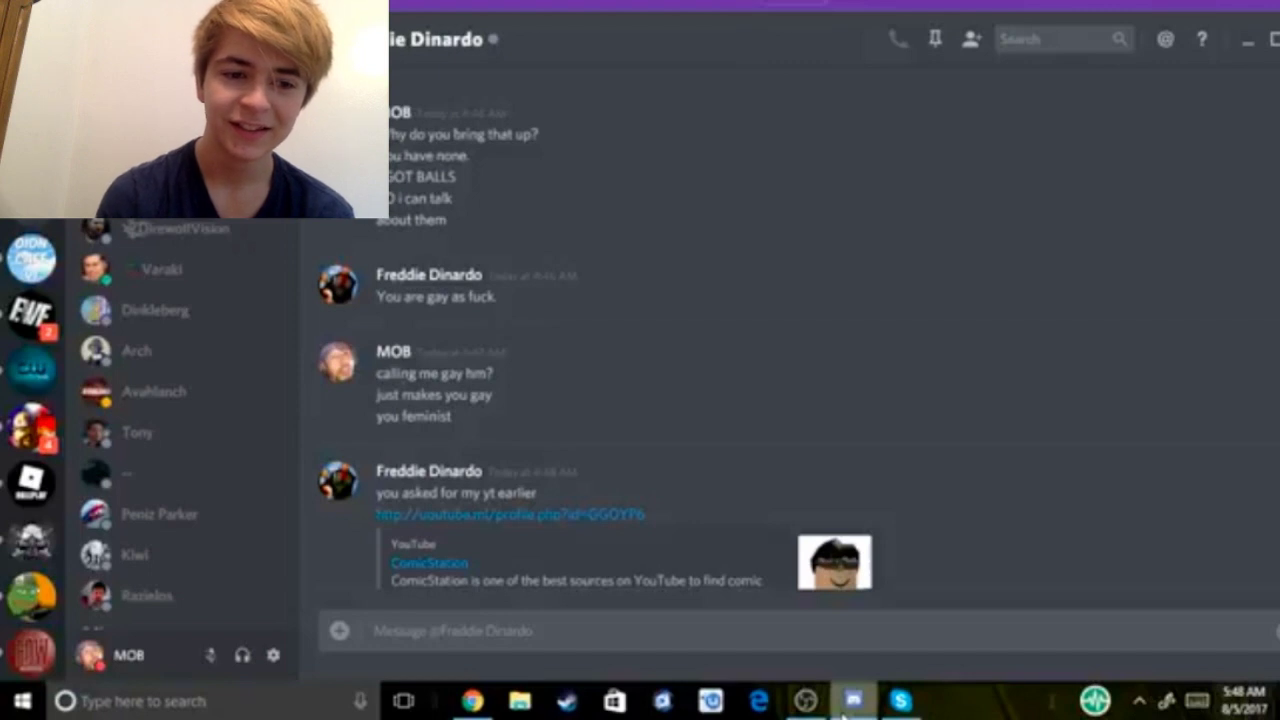
{"action": "key", "text": "space"}
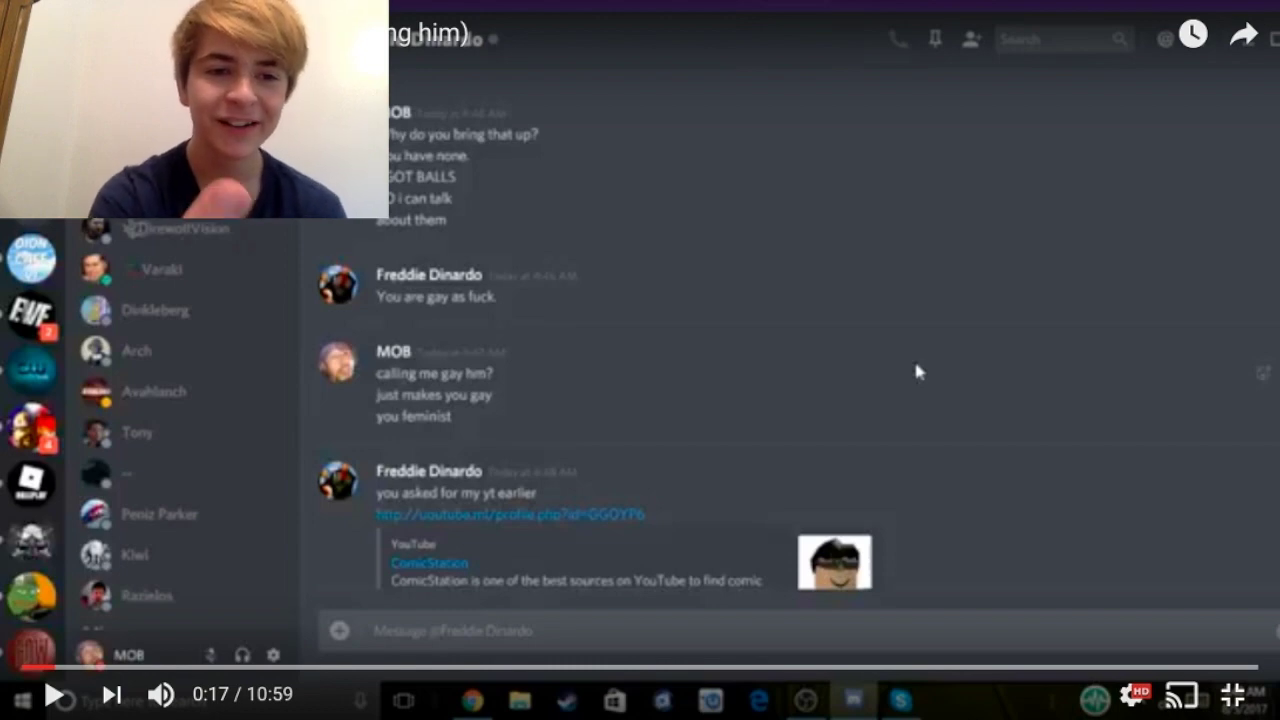
{"action": "key", "text": "Escape"}
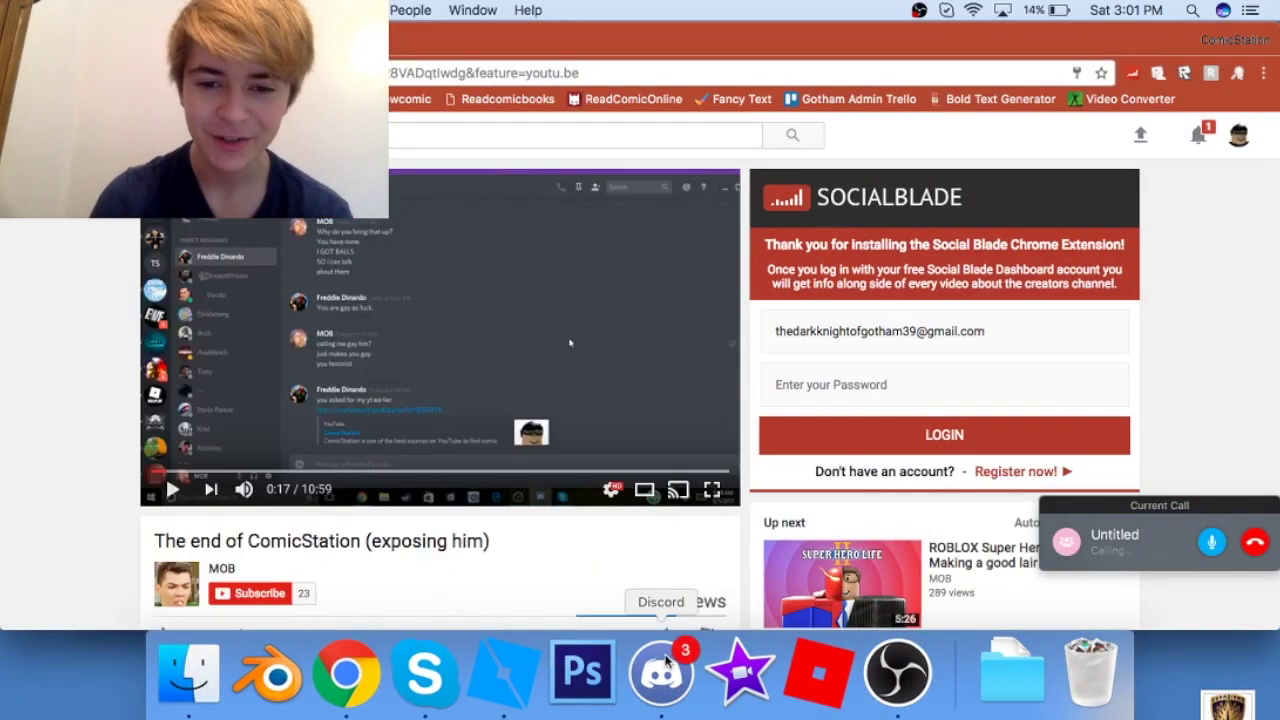
Disable Discord's Streamer Mode from User Settings, then return to the paused YouTube video
{"action": "left_click", "coordinate": [665, 660]}
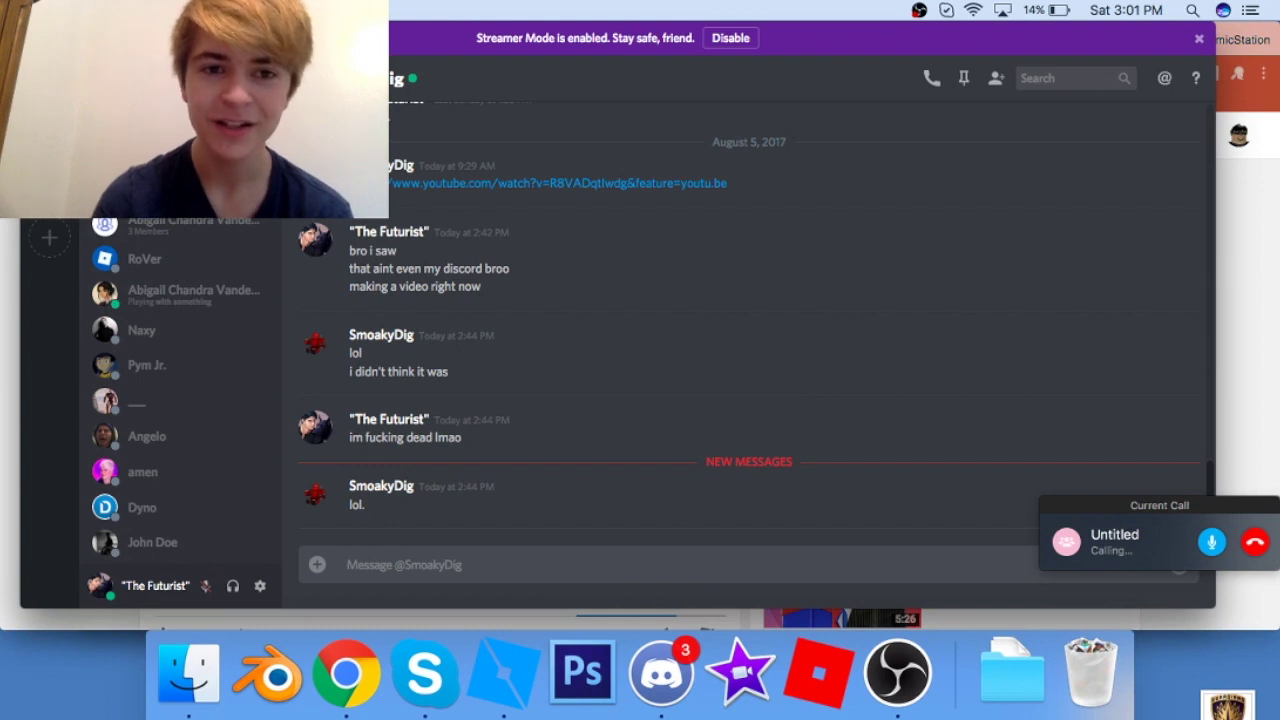
{"action": "scroll", "coordinate": [185, 420], "scroll_direction": "up", "scroll_amount": 5}
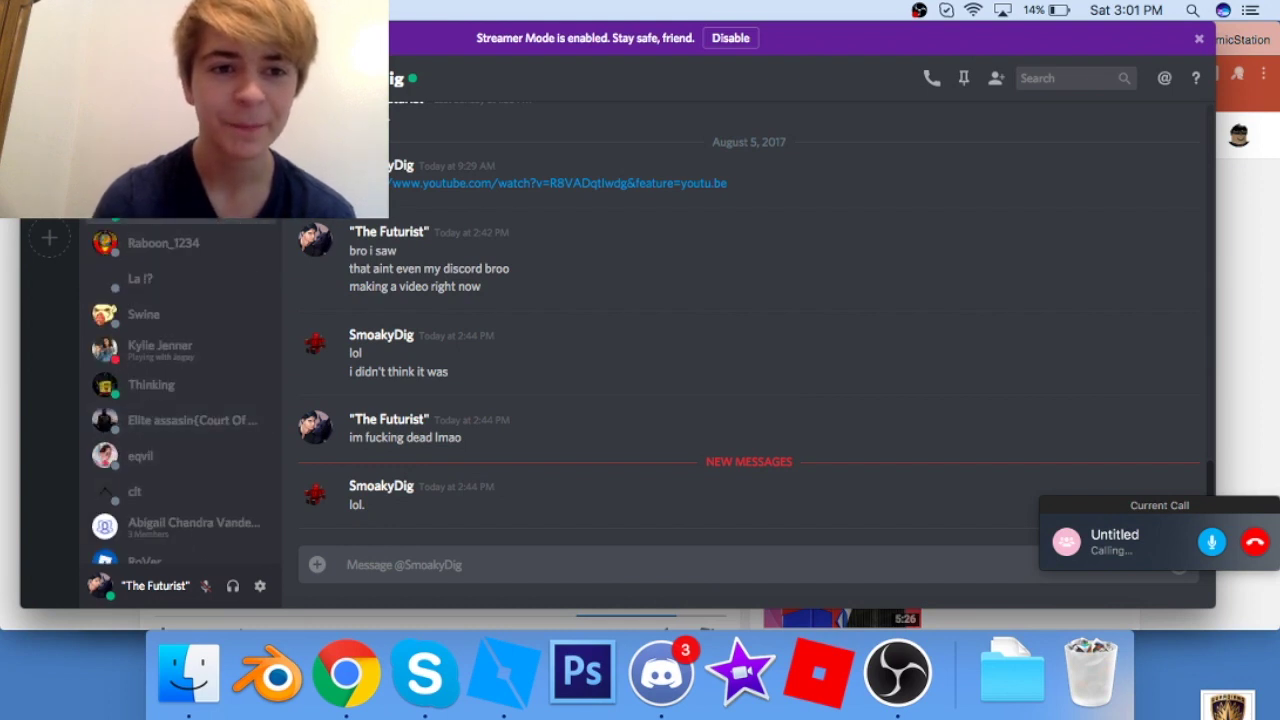
{"action": "left_click", "coordinate": [150, 120]}
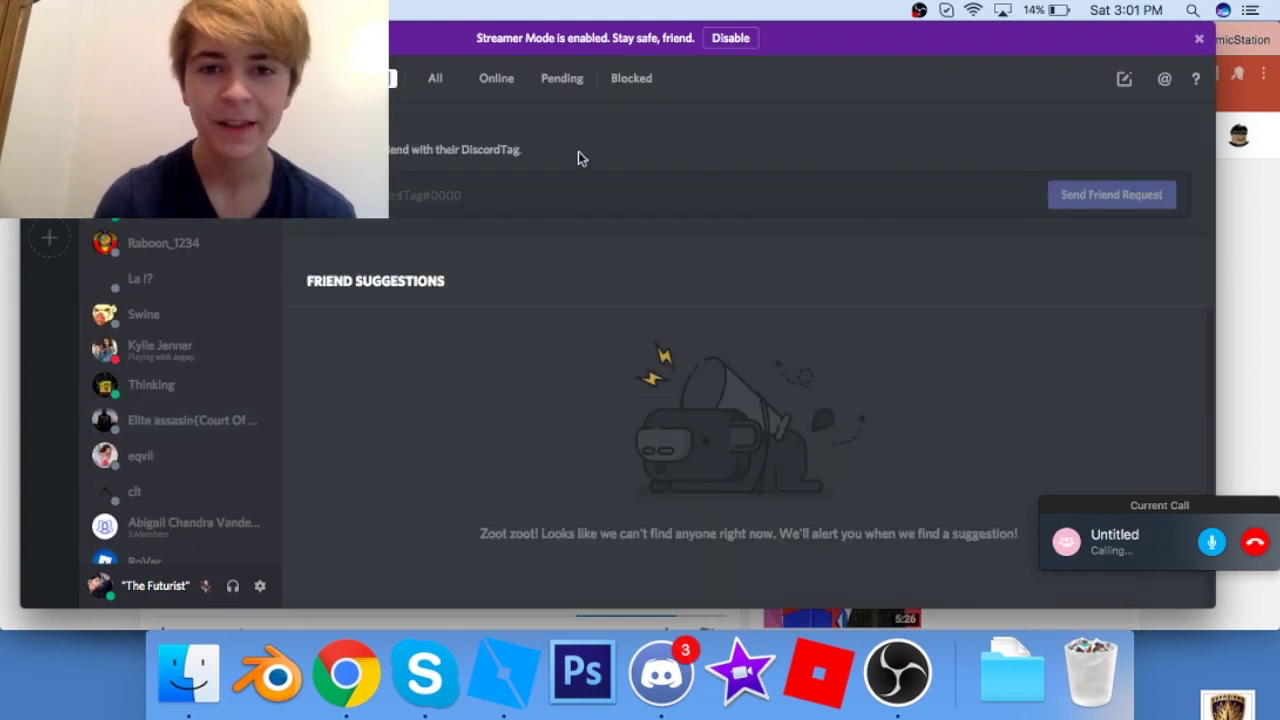
{"action": "left_click", "coordinate": [259, 585]}
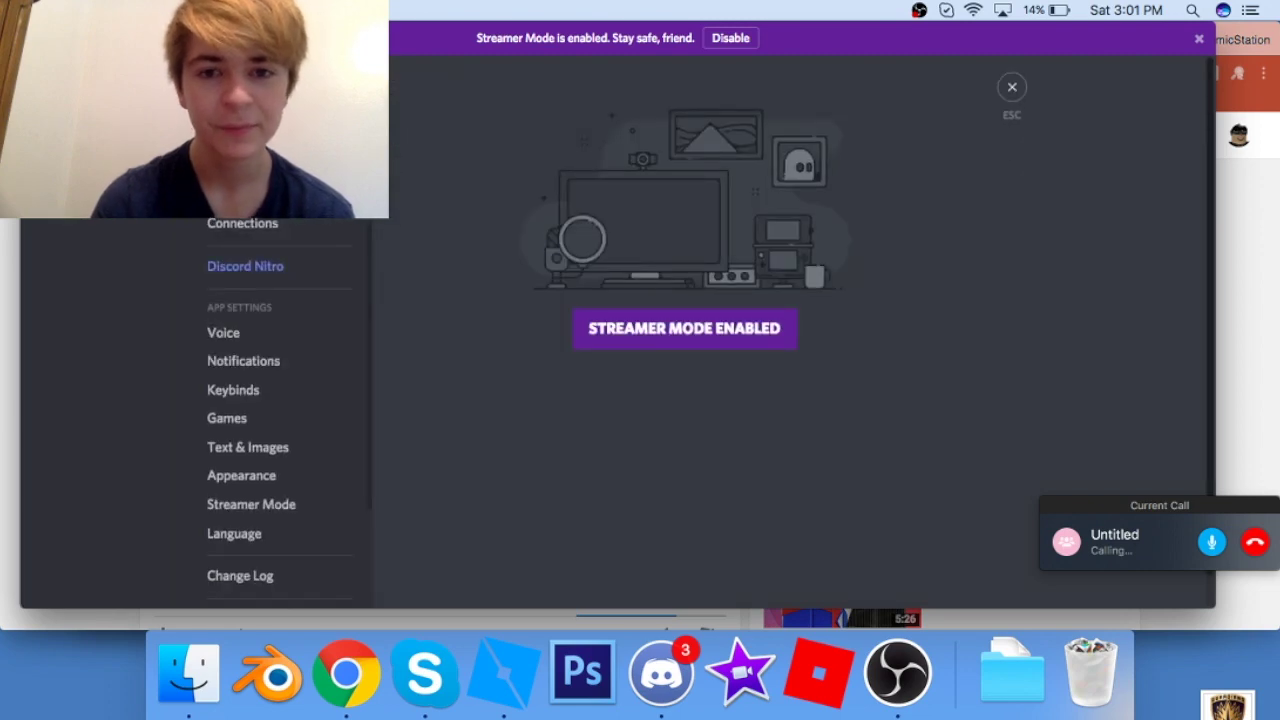
{"action": "left_click", "coordinate": [757, 37]}
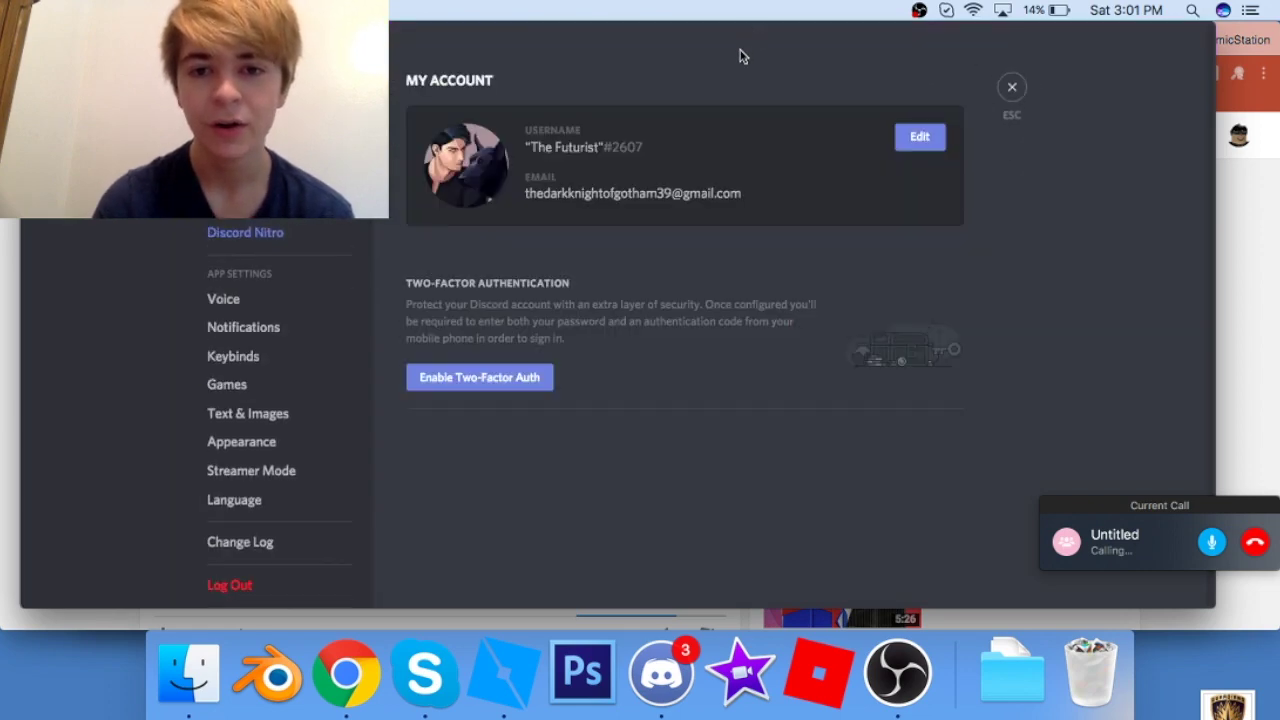
{"action": "left_click_drag", "start_coordinate": [528, 143], "coordinate": [700, 143]}
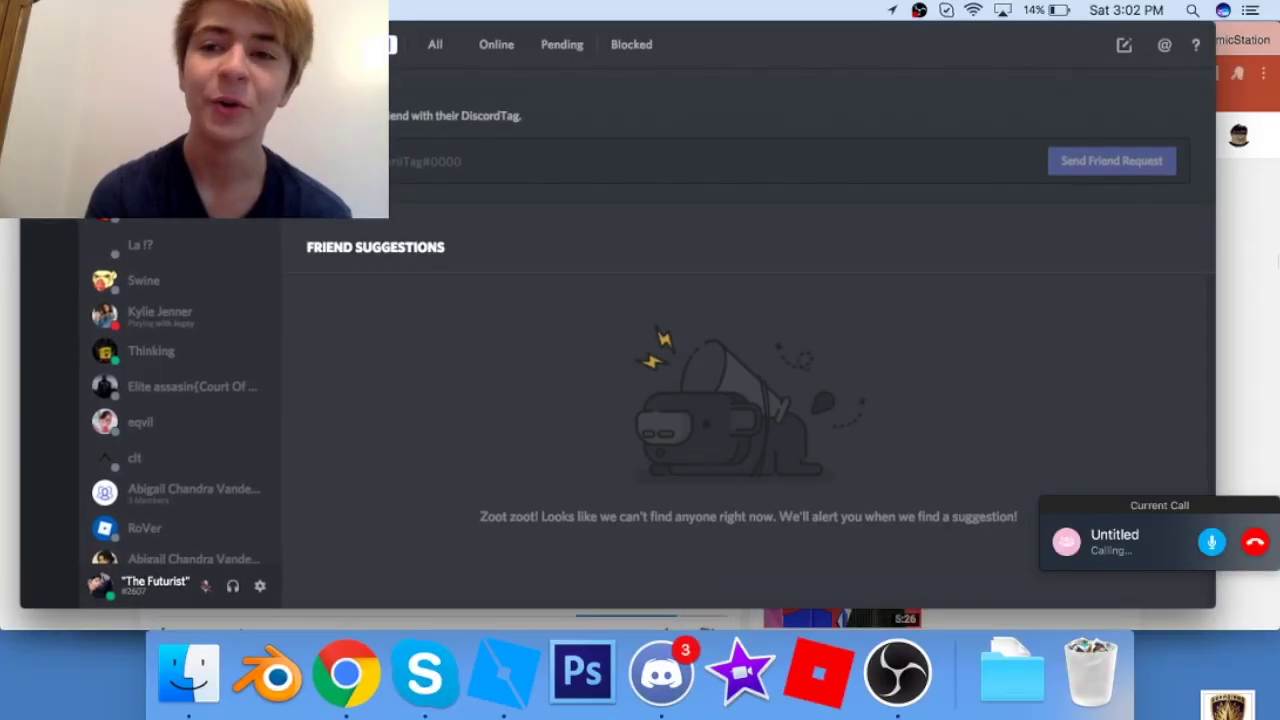
{"action": "left_click", "coordinate": [1251, 267]}
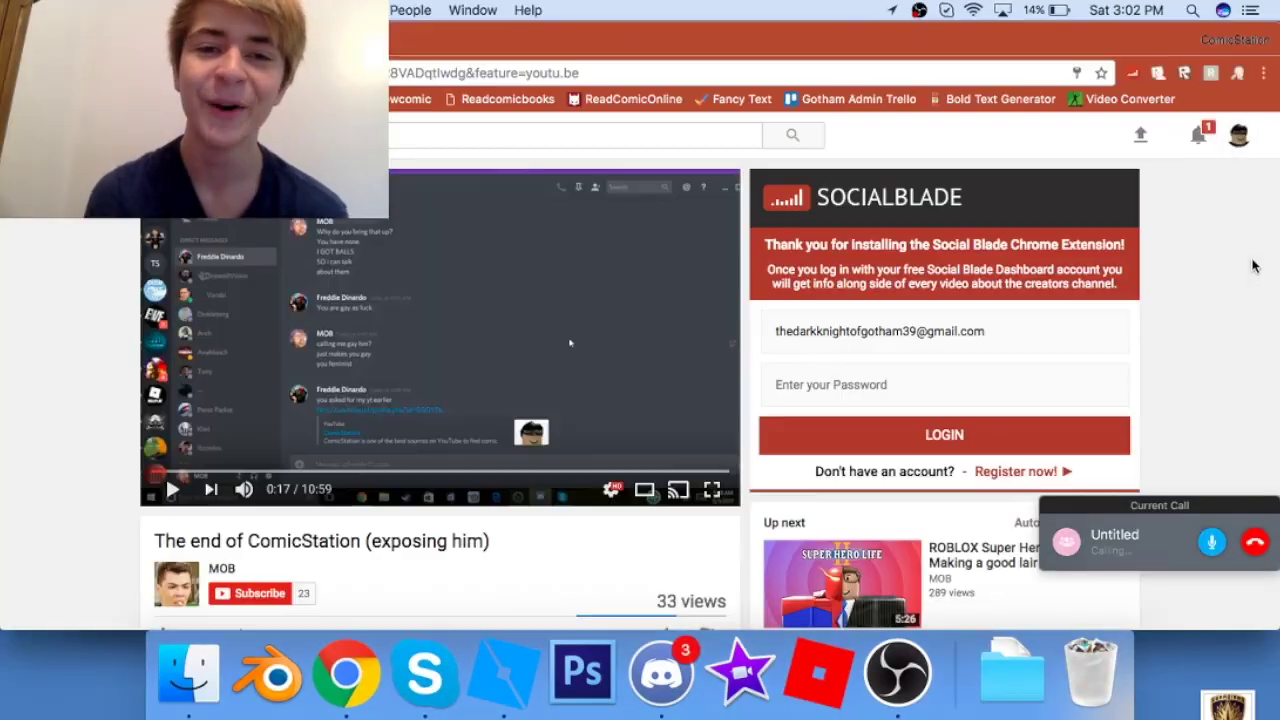
Play the reaction video fullscreen, pausing and resuming at 0:42 and again at 0:54
{"action": "left_click", "coordinate": [727, 500]}
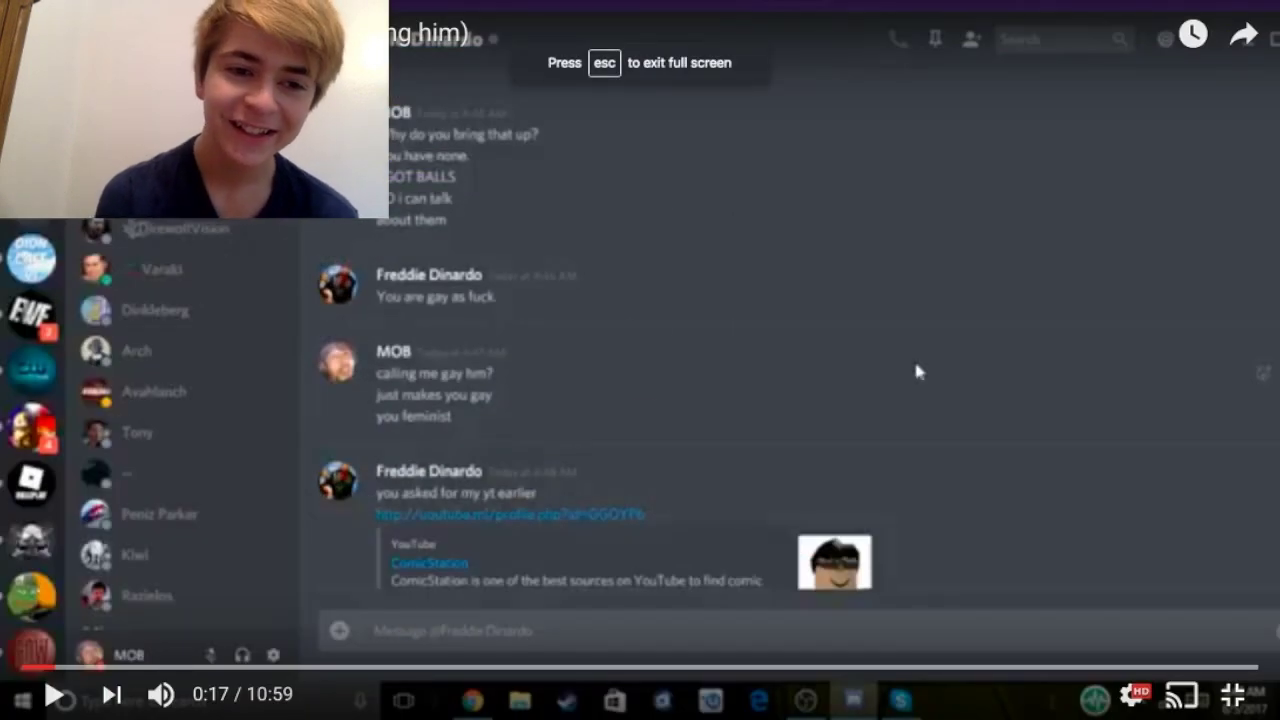
{"action": "left_click", "coordinate": [917, 371]}
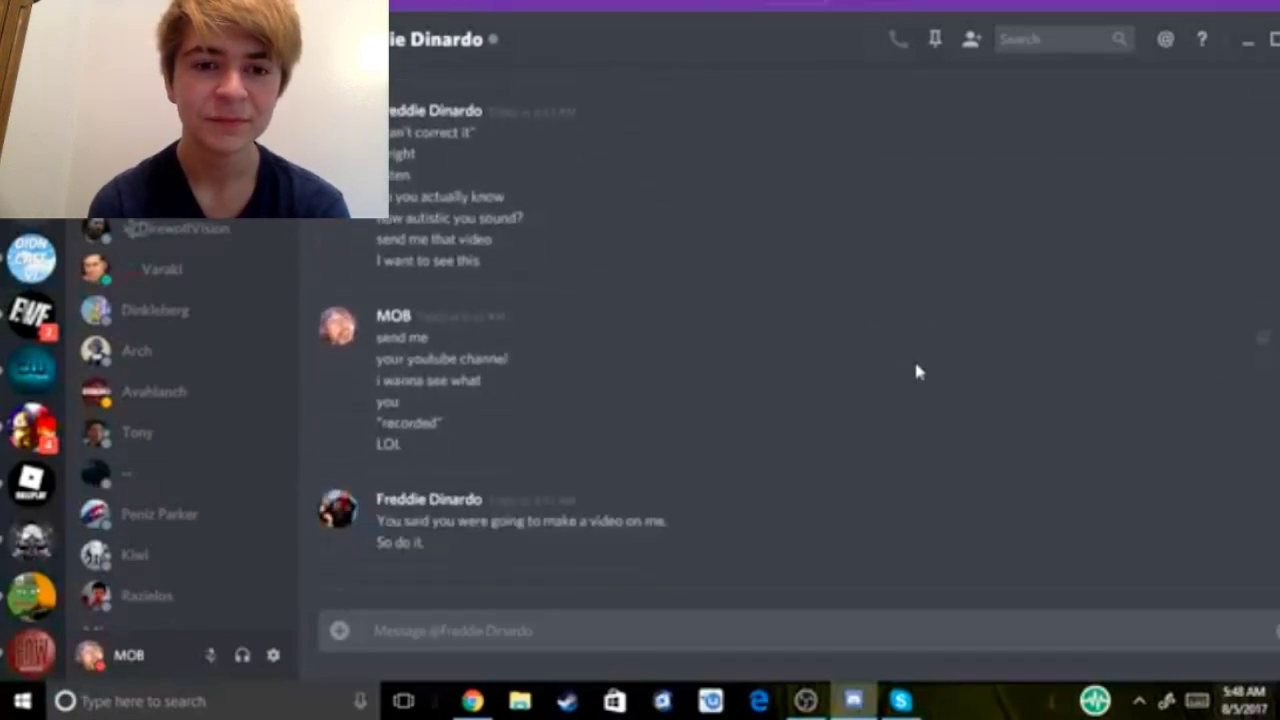
{"action": "left_click", "coordinate": [916, 367]}
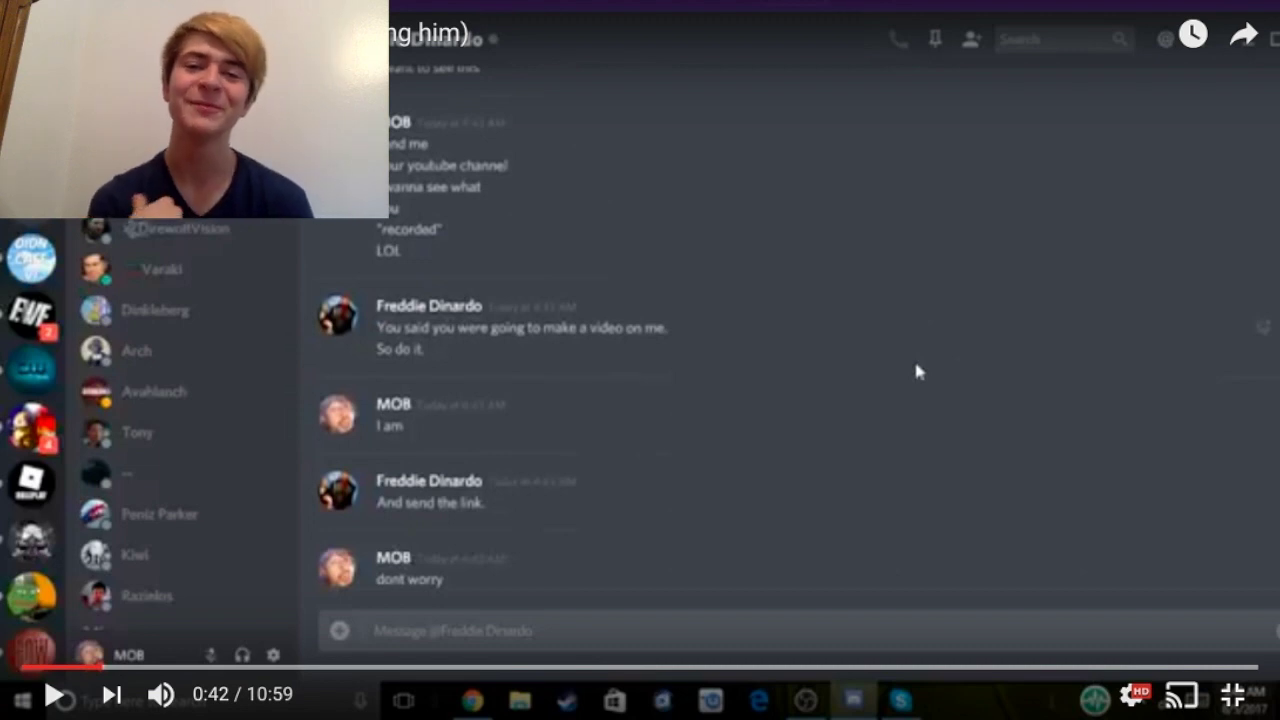
{"action": "left_click", "coordinate": [918, 371]}
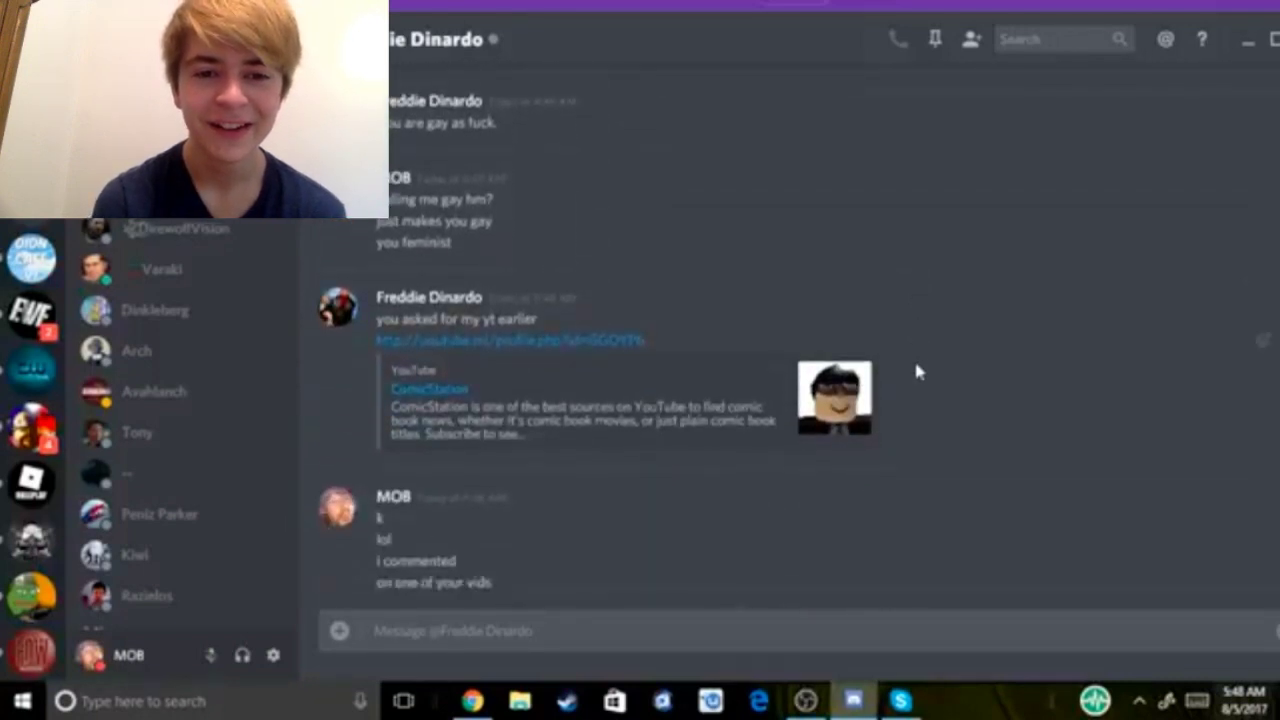
{"action": "key", "text": "space"}
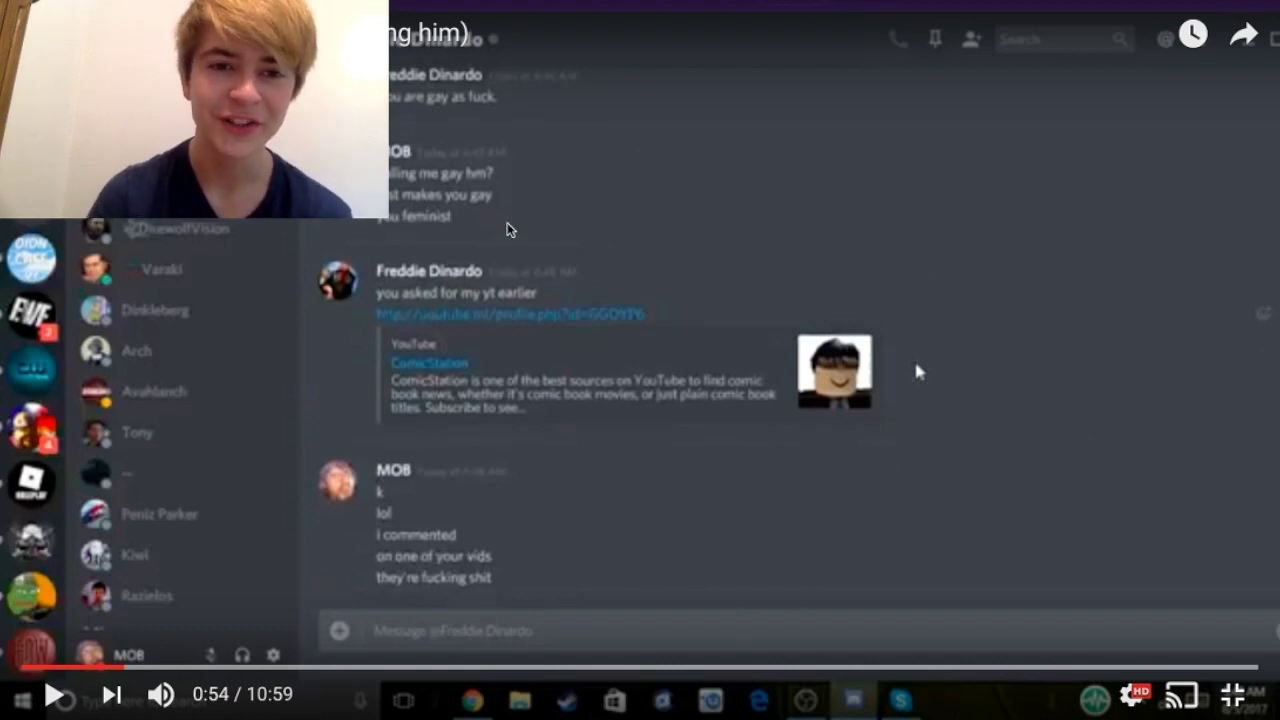
{"action": "key", "text": "space"}
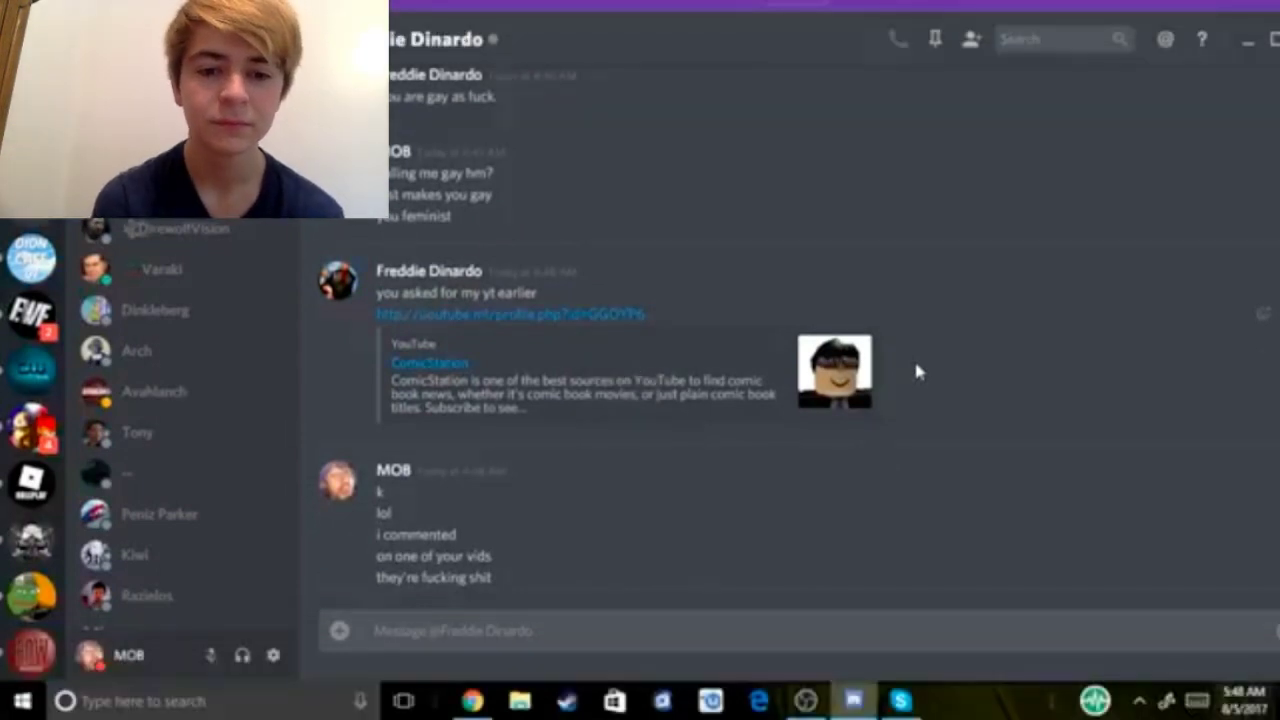
{"action": "left_click", "coordinate": [473, 703]}
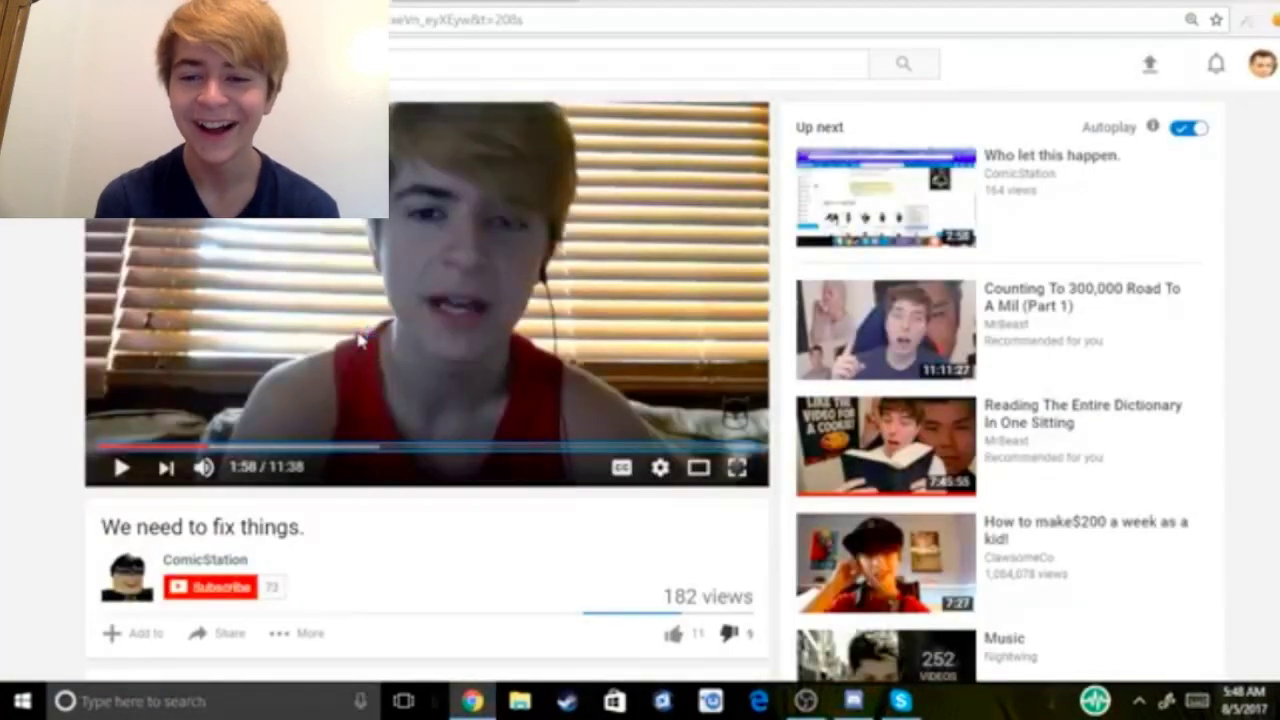
{"action": "mouse_move", "coordinate": [196, 447]}
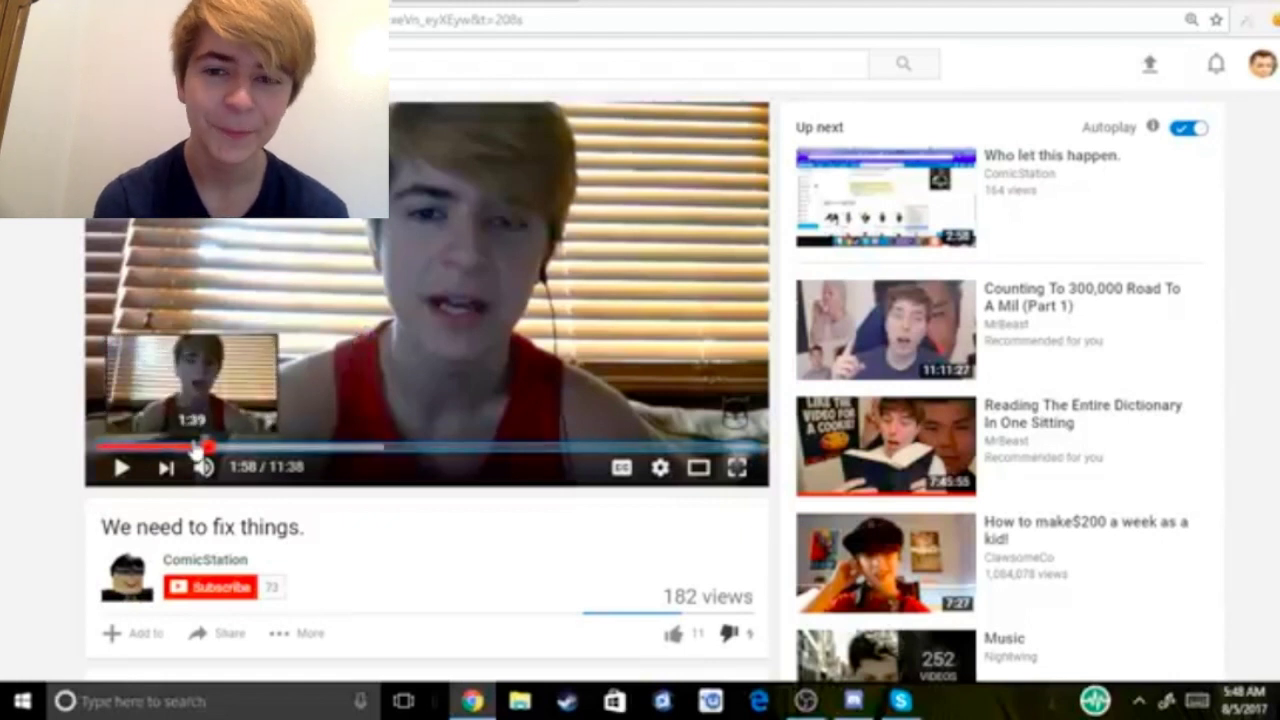
Rewind ComicStation's video to 1:39 and put the reaction video back in fullscreen
{"action": "left_click", "coordinate": [197, 449]}
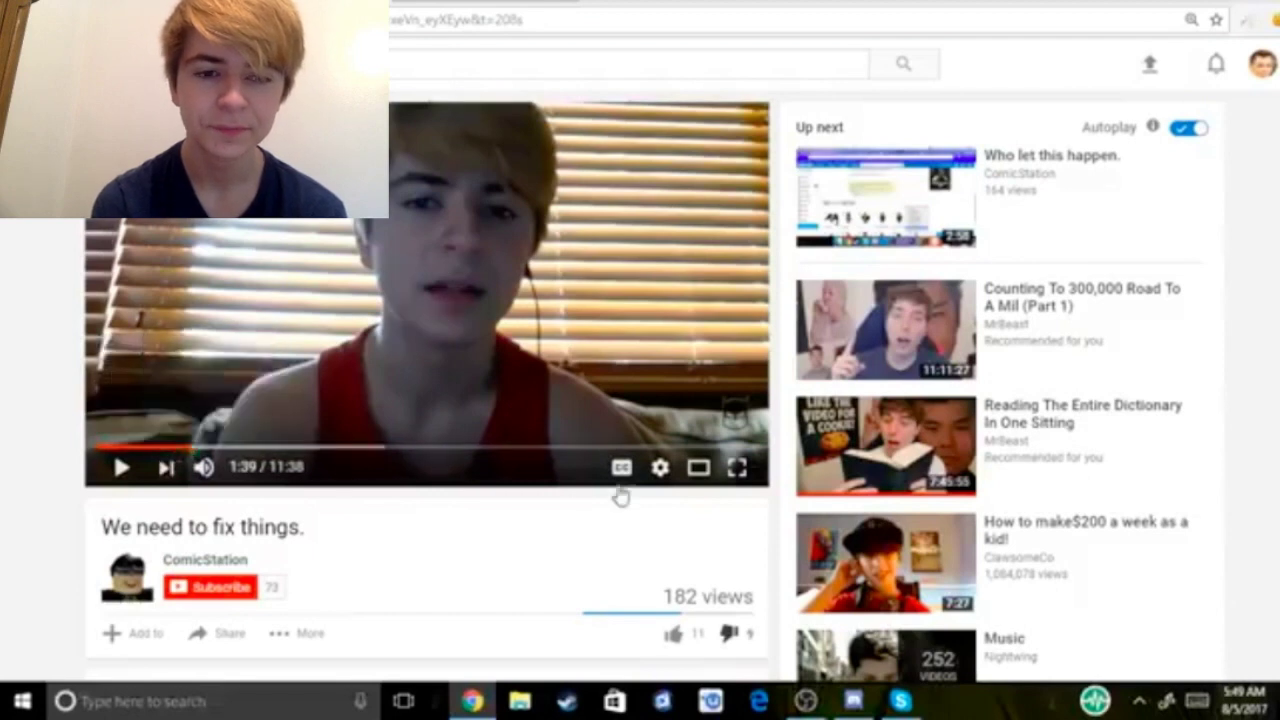
{"action": "left_click", "coordinate": [737, 478]}
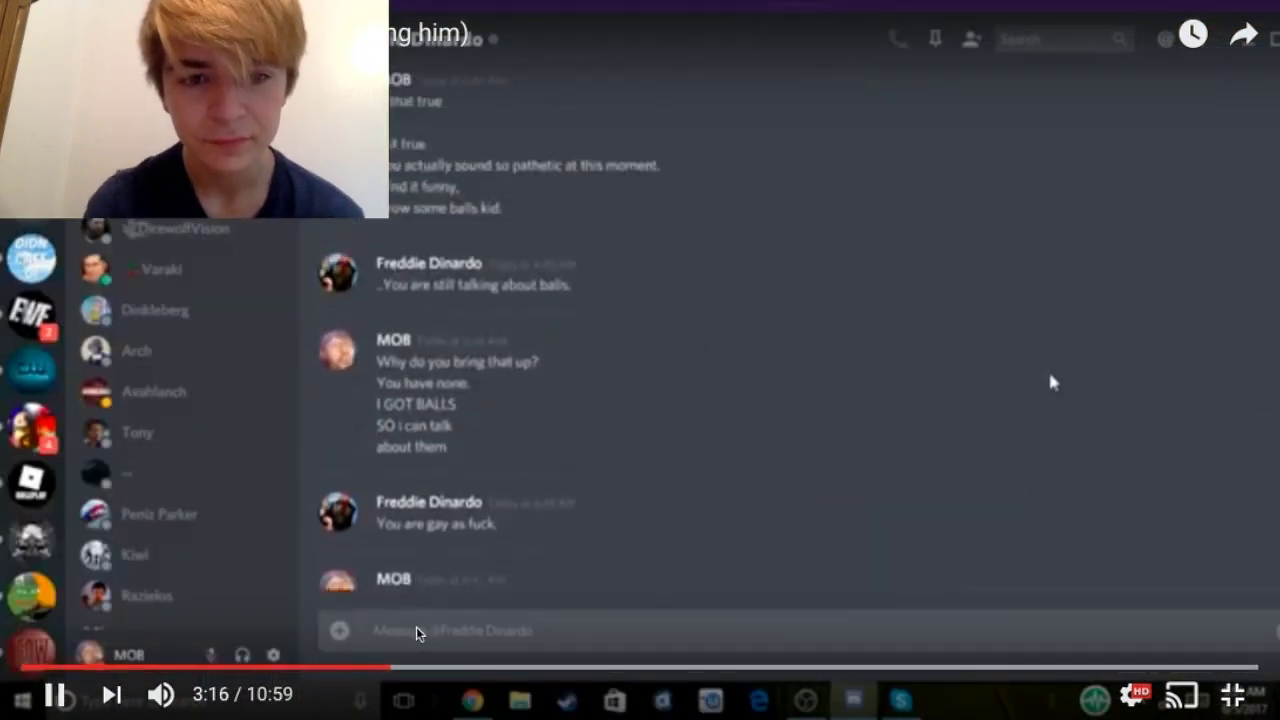
Raise the volume and skip ahead in 5-second jumps, pausing briefly at 3:33
{"action": "key", "text": "XF86AudioRaiseVolume"}
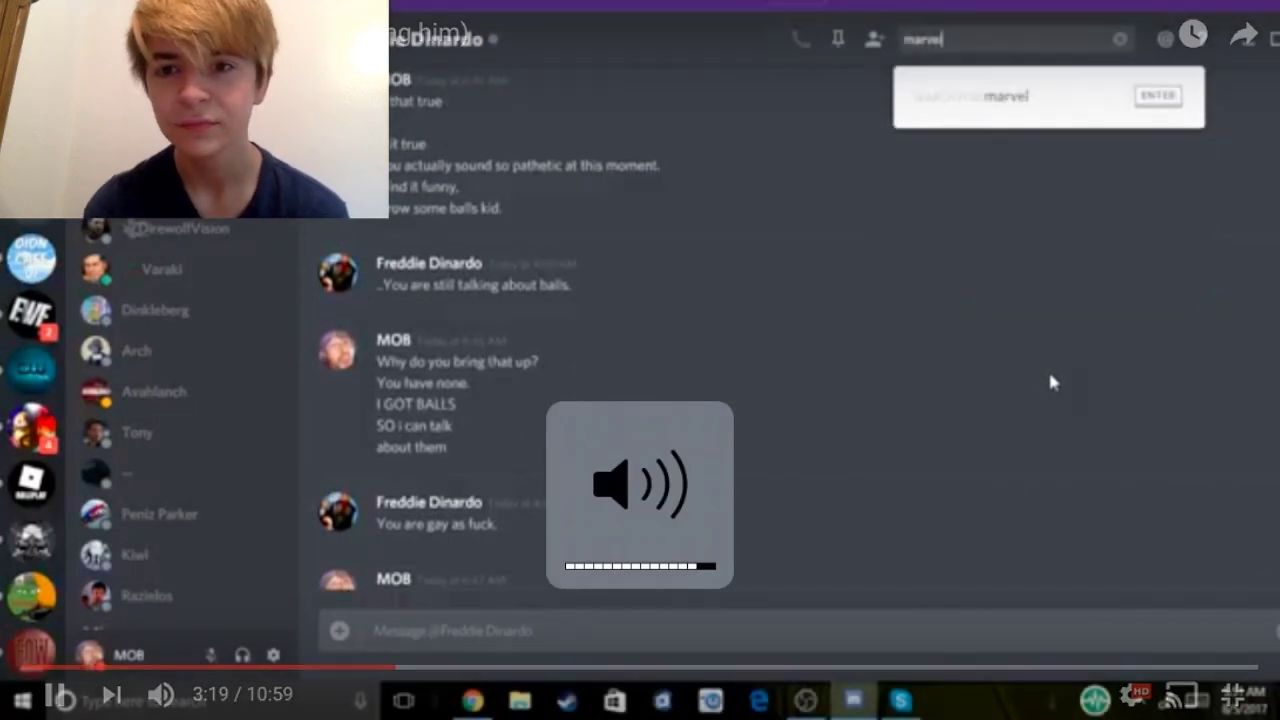
{"action": "key", "text": "Right"}
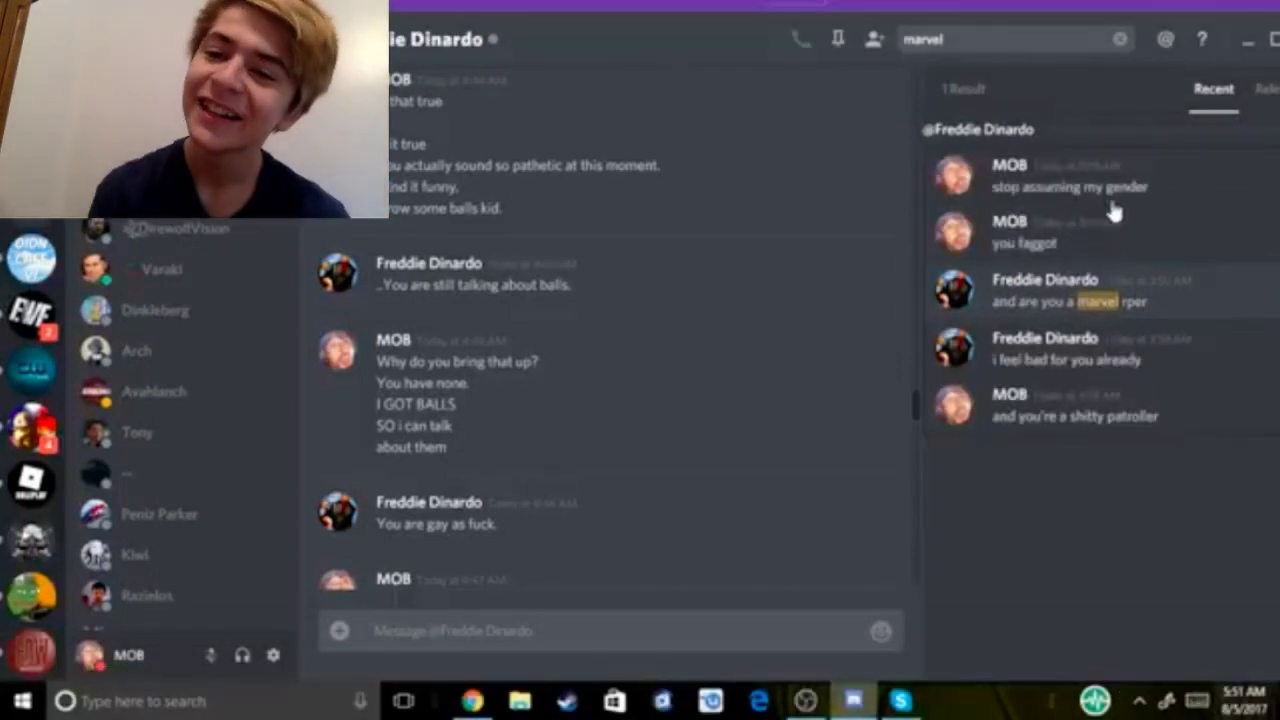
{"action": "key", "text": "space"}
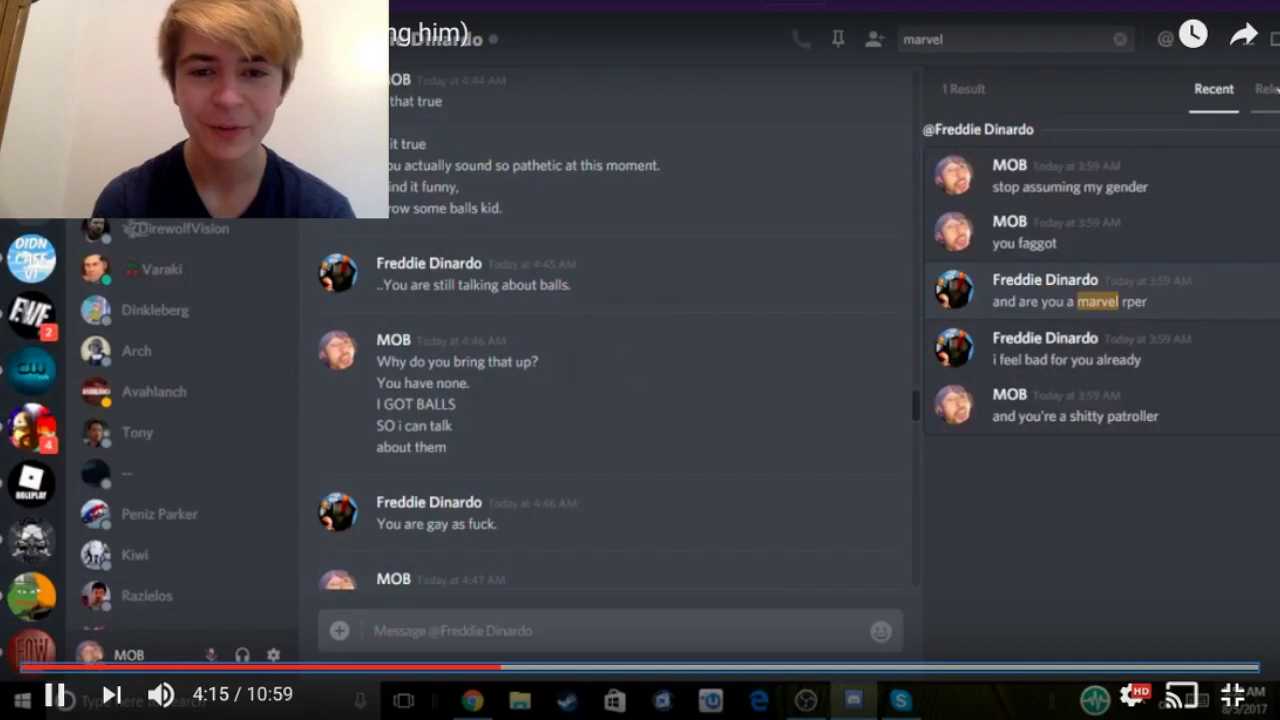
{"action": "key", "text": "Right"}
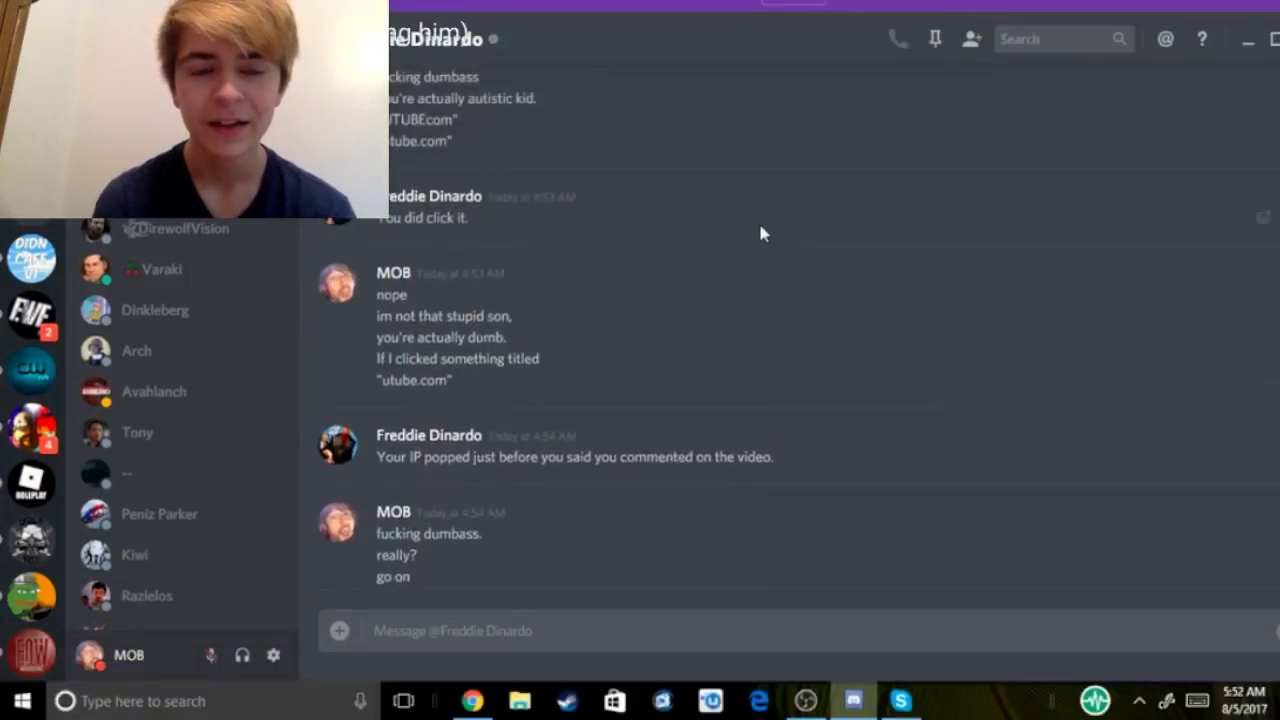
{"action": "key", "text": "Left"}
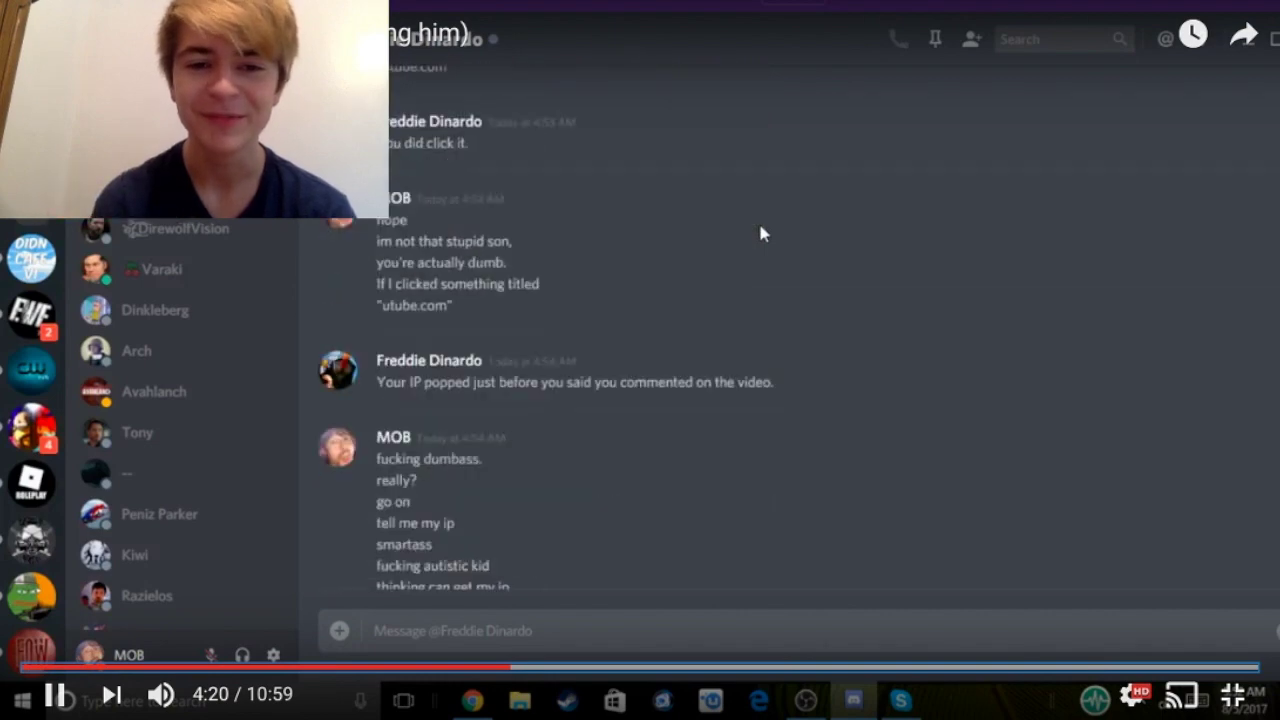
Skip ahead to 5:05, pause, and step back five seconds to 5:00
{"action": "key", "text": "Right"}
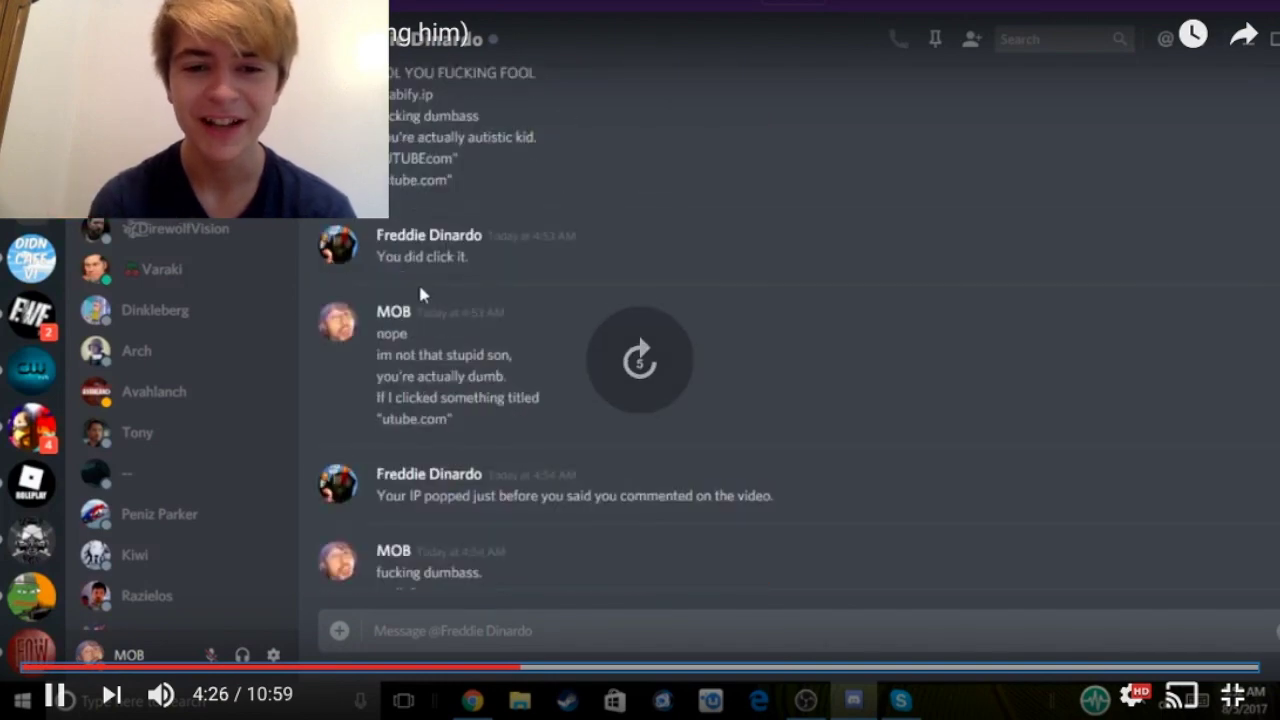
{"action": "key", "text": "Right"}
{"action": "key", "text": "Right"}
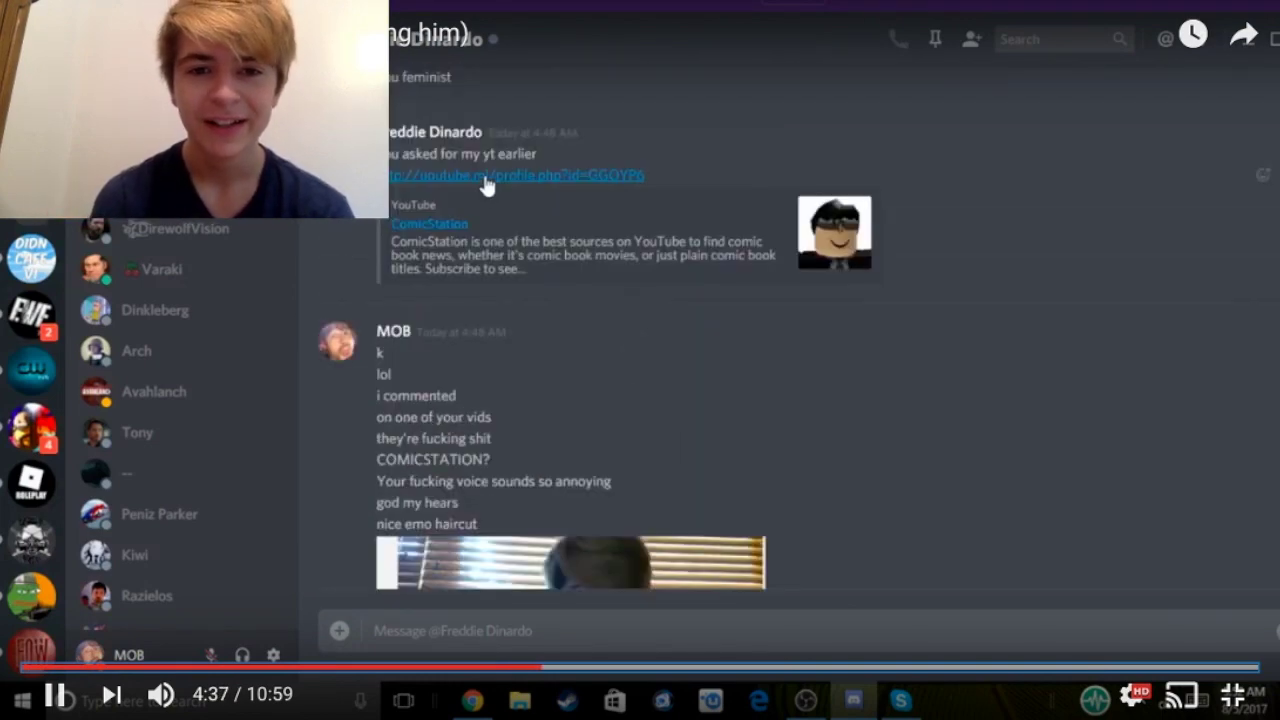
{"action": "key", "text": "Right"}
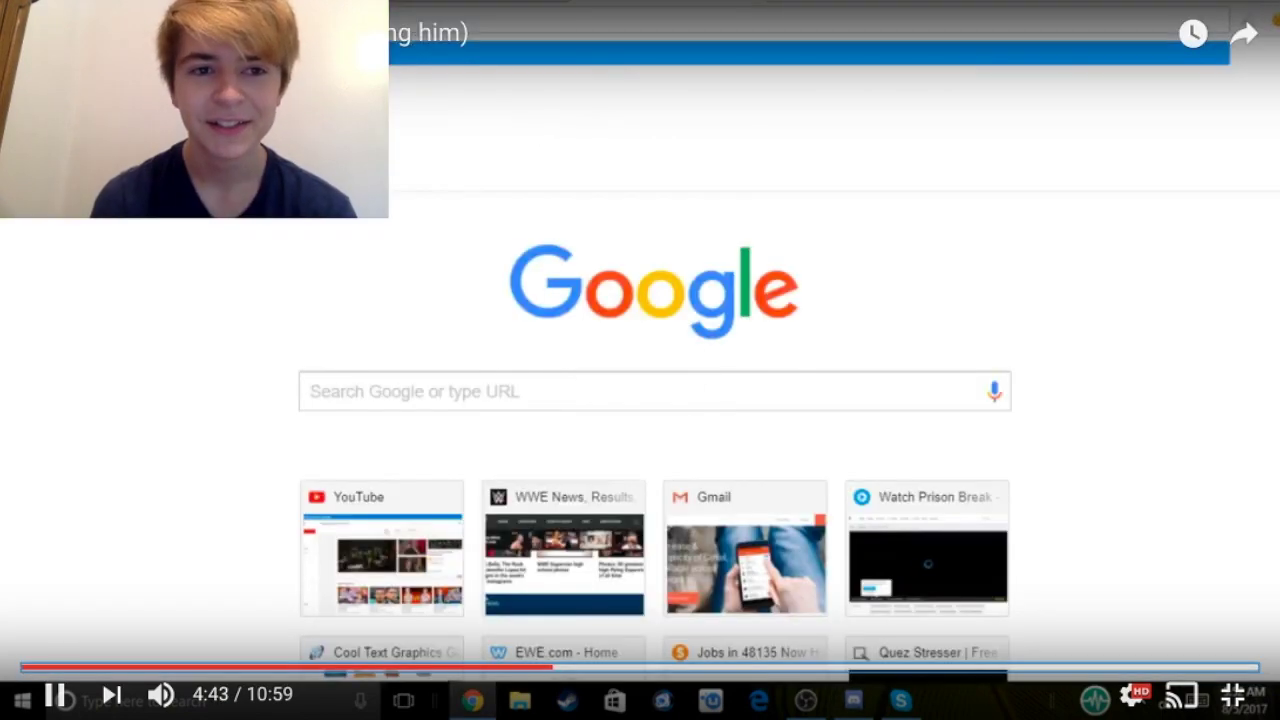
{"action": "key", "text": "Right"}
{"action": "key", "text": "Right"}
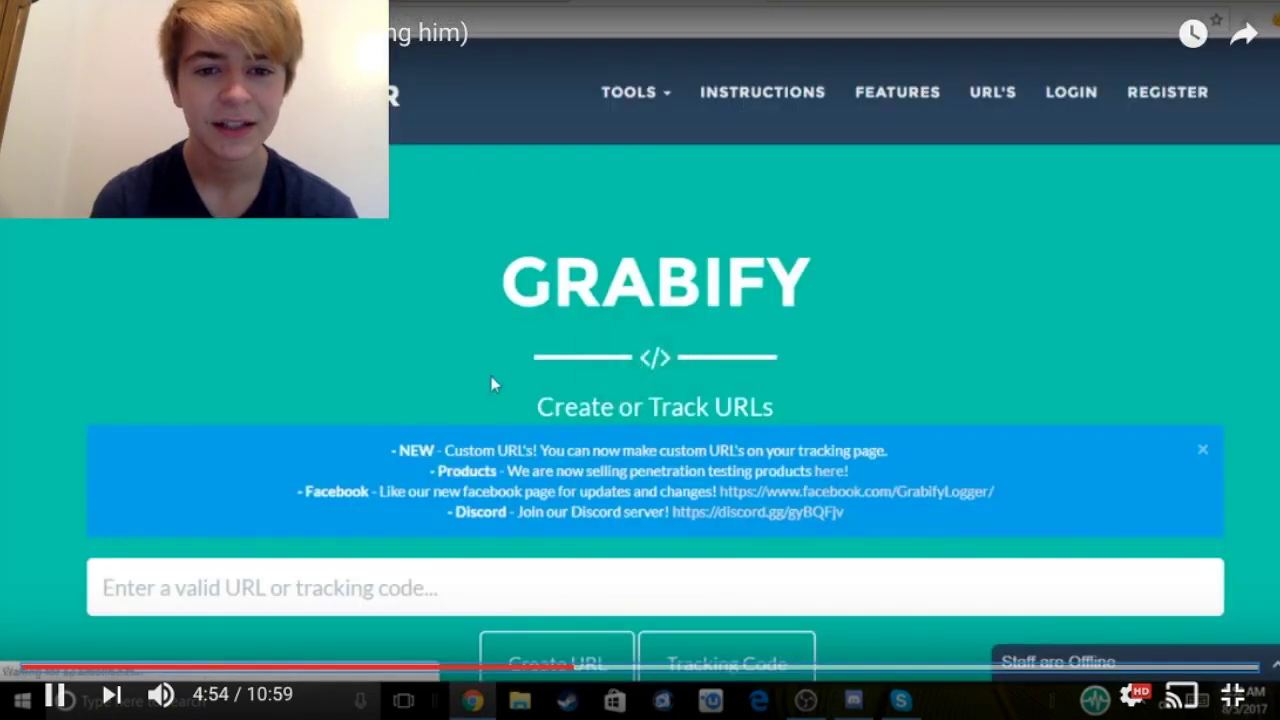
{"action": "key", "text": "Right"}
{"action": "key", "text": "Right"}
{"action": "key", "text": "Right"}
{"action": "key", "text": "Left"}
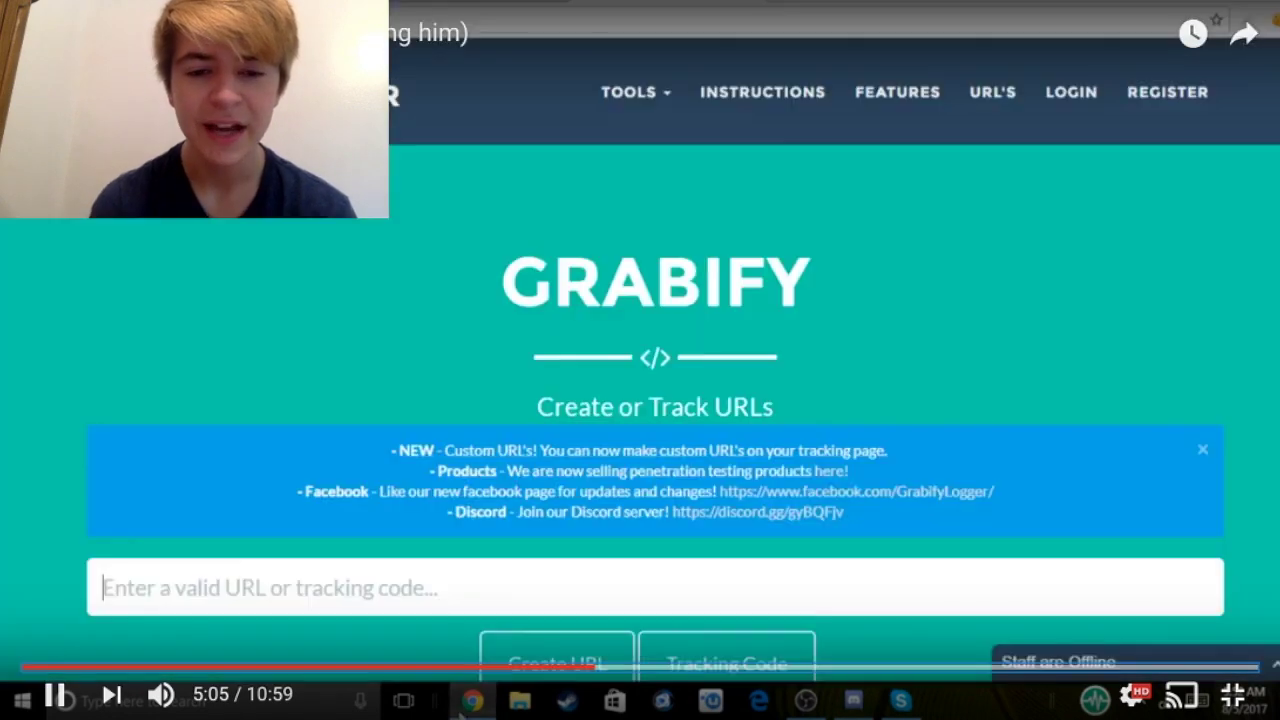
{"action": "key", "text": "space"}
{"action": "key", "text": "Left"}
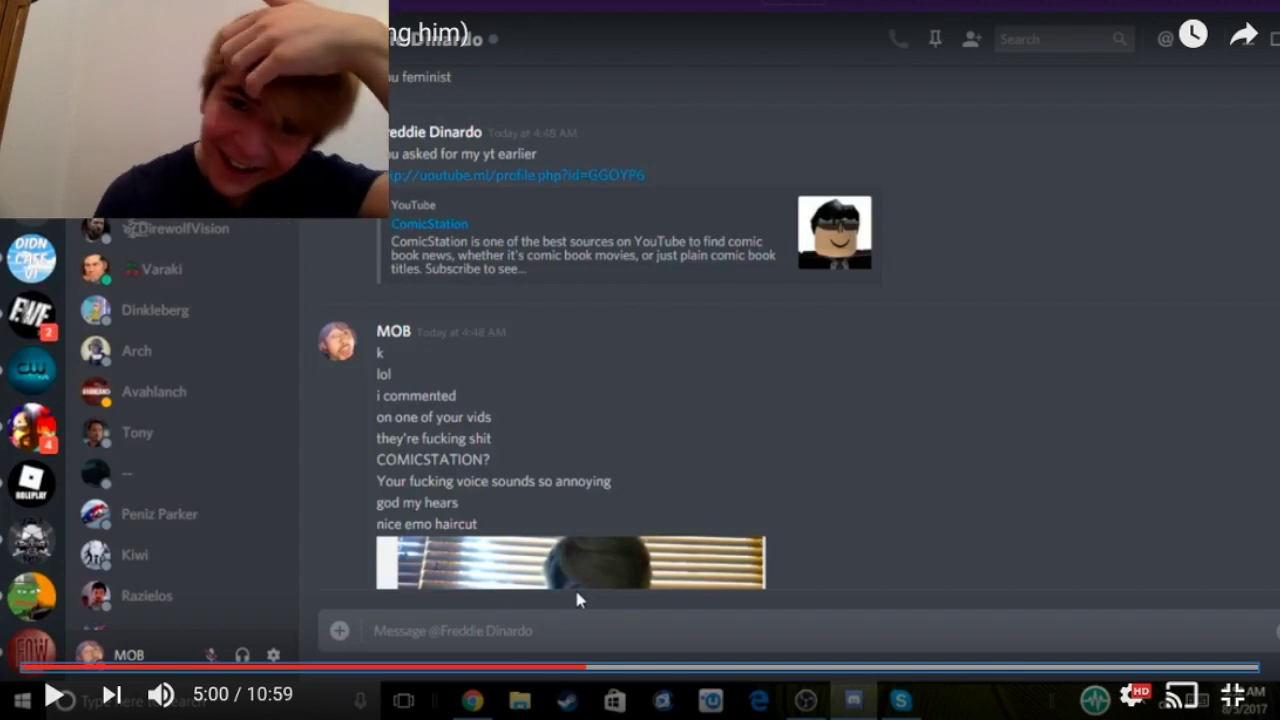
Resume, skip forward, and pause on the Grabify page at 5:07
{"action": "key", "text": "space"}
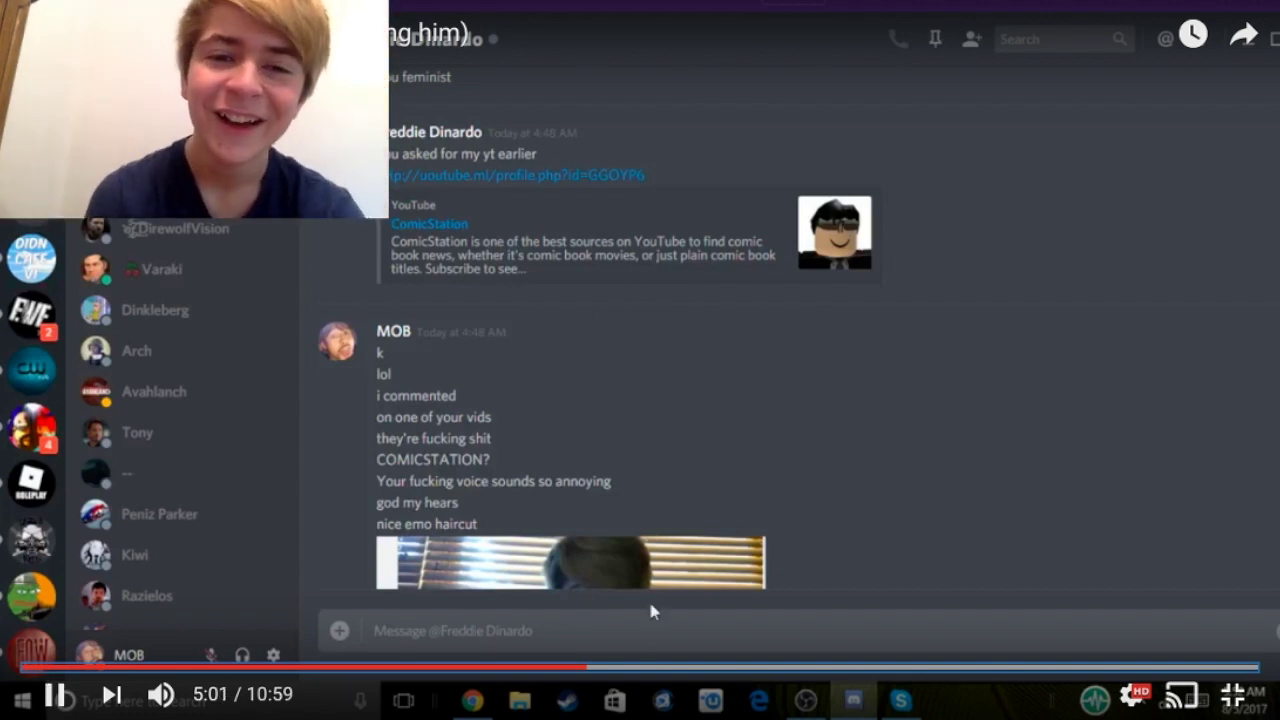
{"action": "key", "text": "Right"}
{"action": "key", "text": "space"}
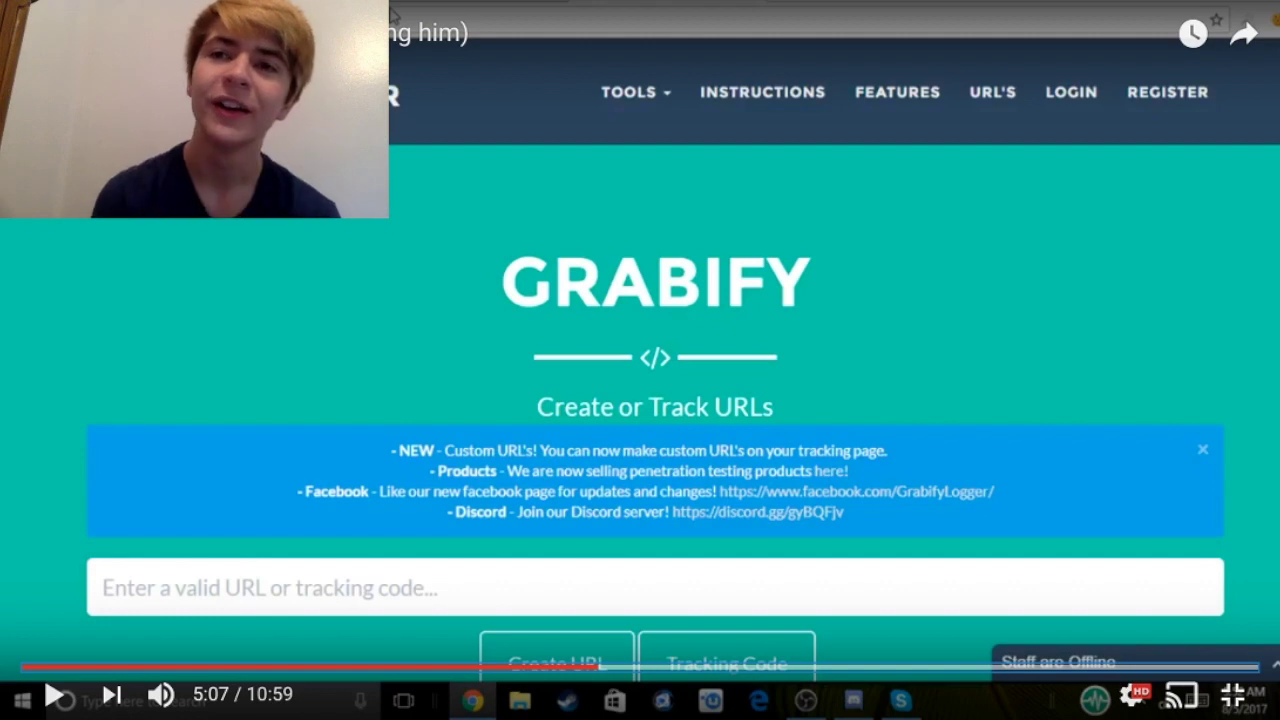
Resume from 5:07 and skip past the webcam clip and channel page to 8:40
{"action": "key", "text": "space"}
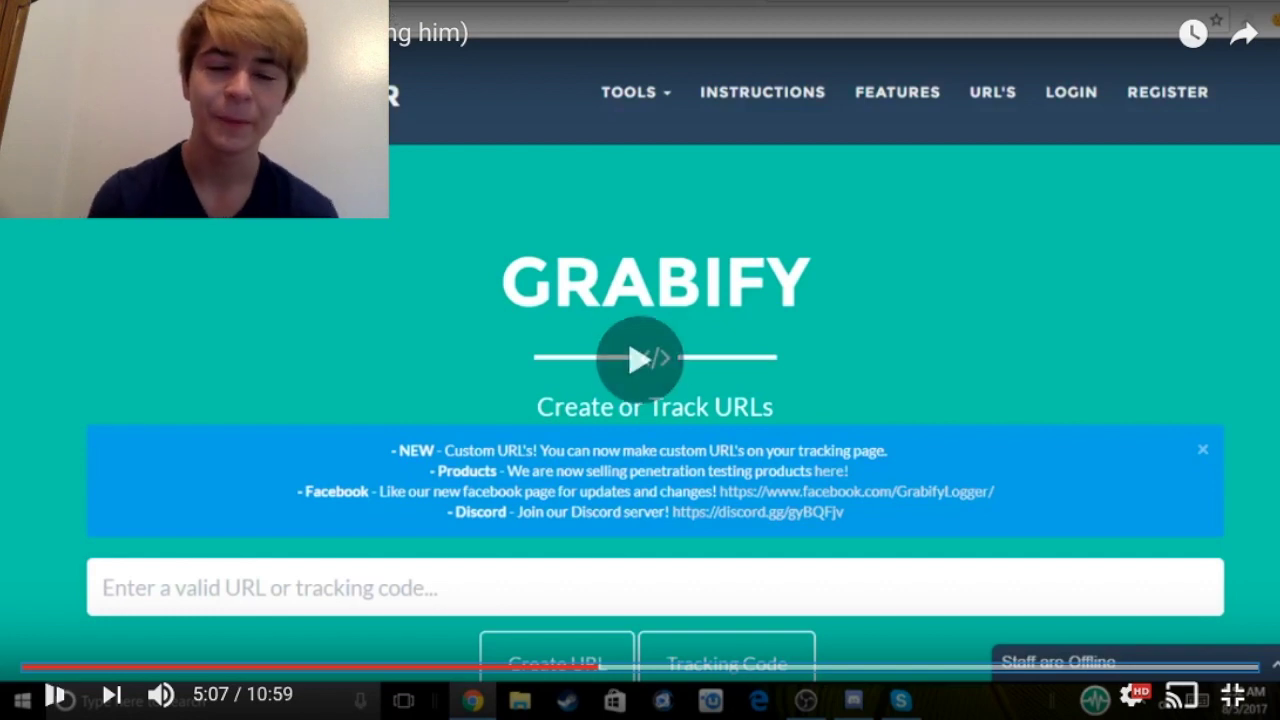
{"action": "key", "text": "Right"}
{"action": "key", "text": "Right"}
{"action": "key", "text": "Right"}
{"action": "key", "text": "Right"}
{"action": "key", "text": "Right"}
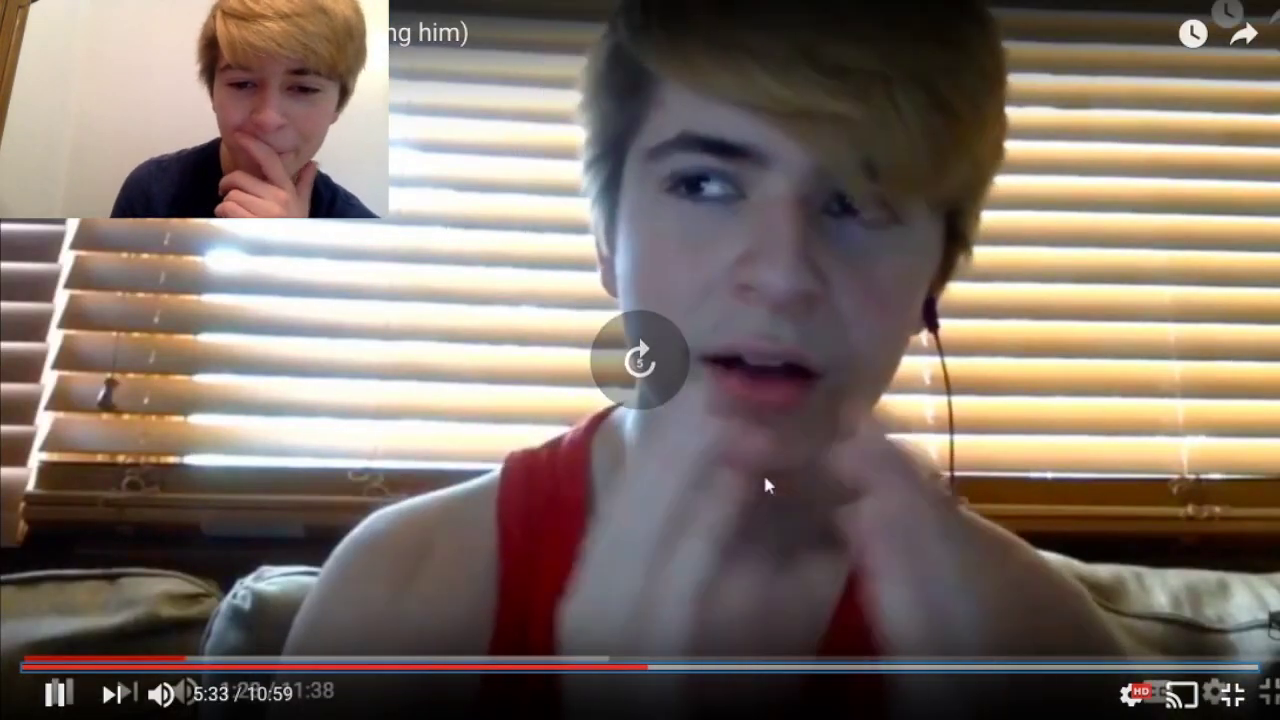
{"action": "key", "text": "Right"}
{"action": "key", "text": "Right"}
{"action": "key", "text": "Right"}
{"action": "key", "text": "Right"}
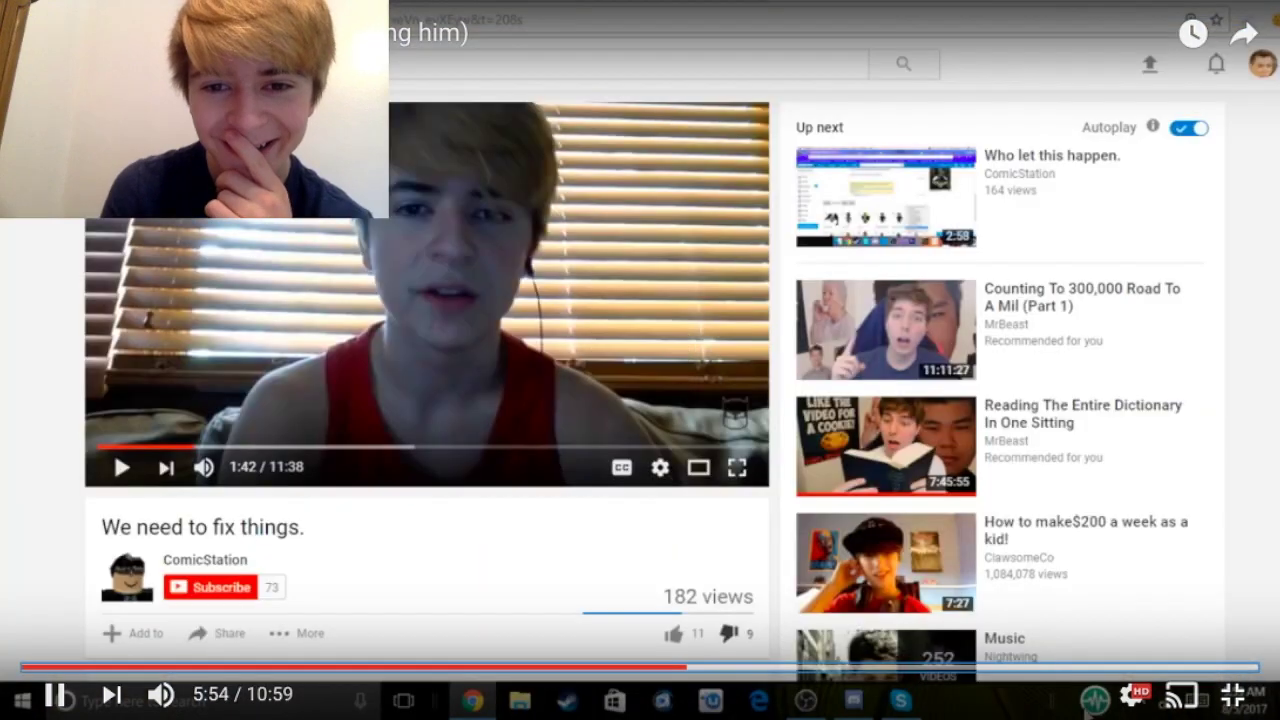
{"action": "key", "text": "Right"}
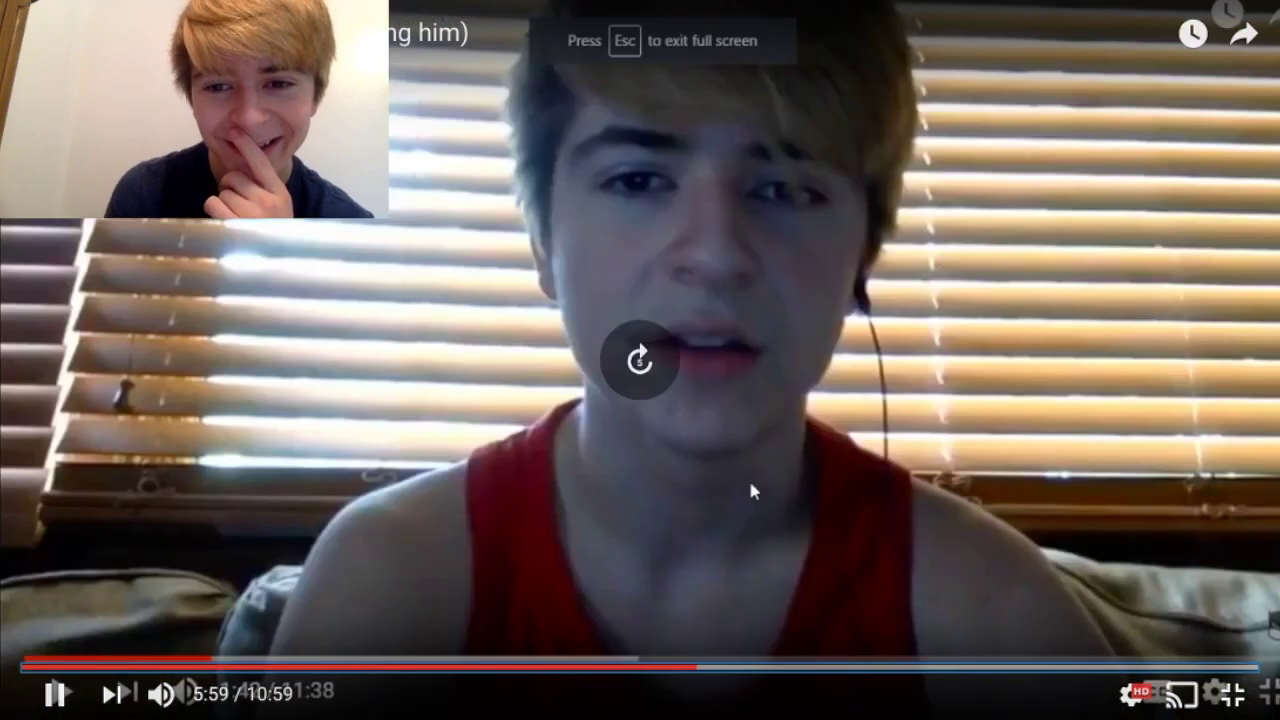
{"action": "key", "text": "Right"}
{"action": "key", "text": "Right"}
{"action": "key", "text": "Right"}
{"action": "key", "text": "Right"}
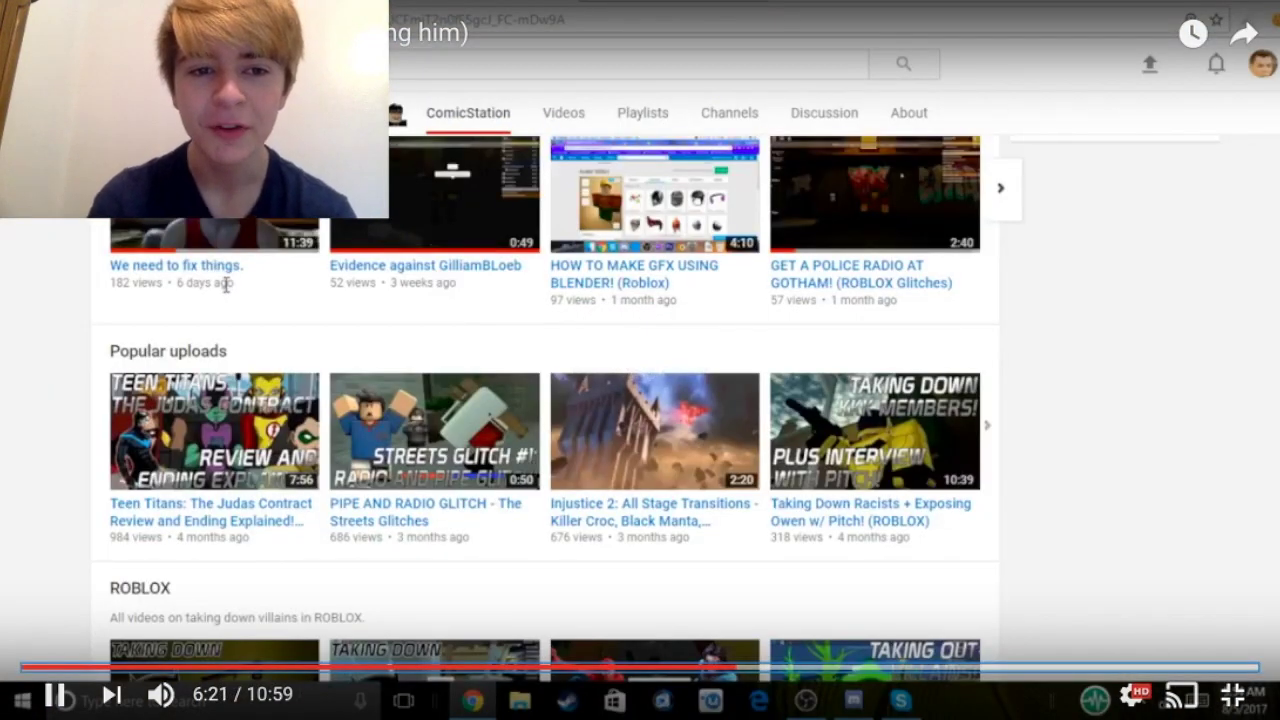
{"action": "key", "text": "space"}
{"action": "key", "text": "space"}
{"action": "key", "text": "Right"}
{"action": "key", "text": "Right"}
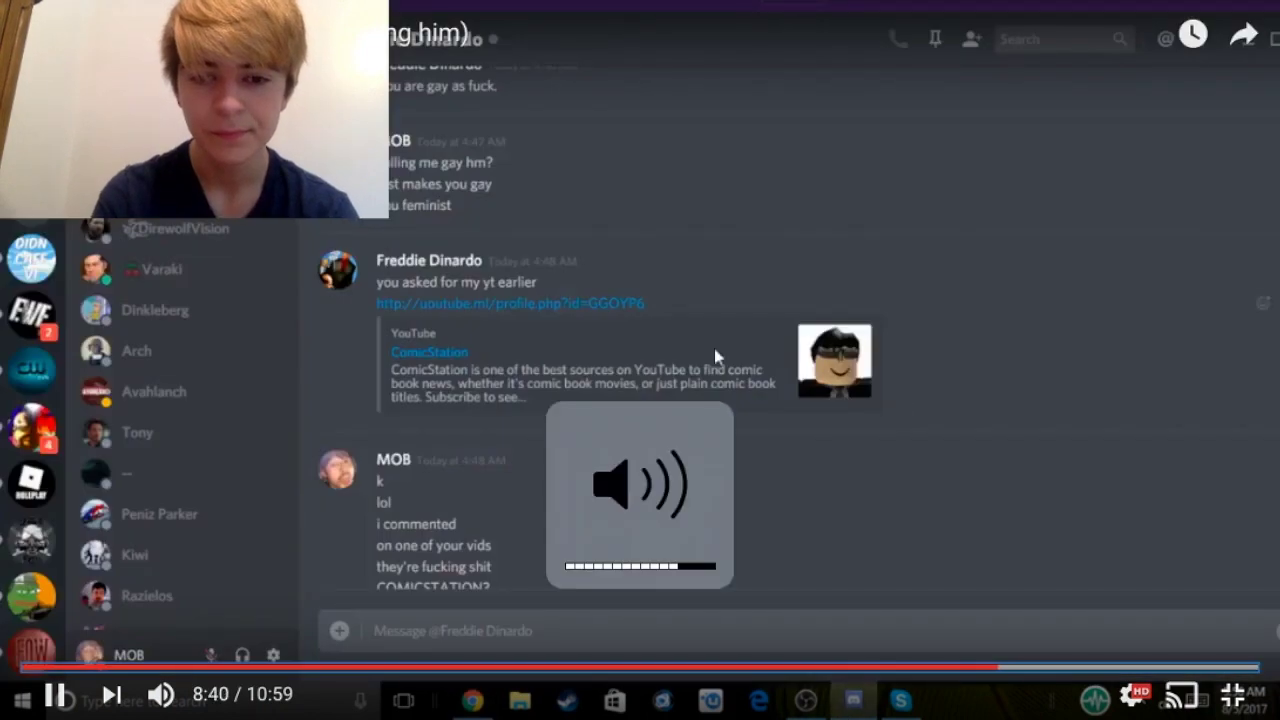
Pause briefly at 8:42, resume, then skip ahead to 9:32 on the #general chat
{"action": "key", "text": "space"}
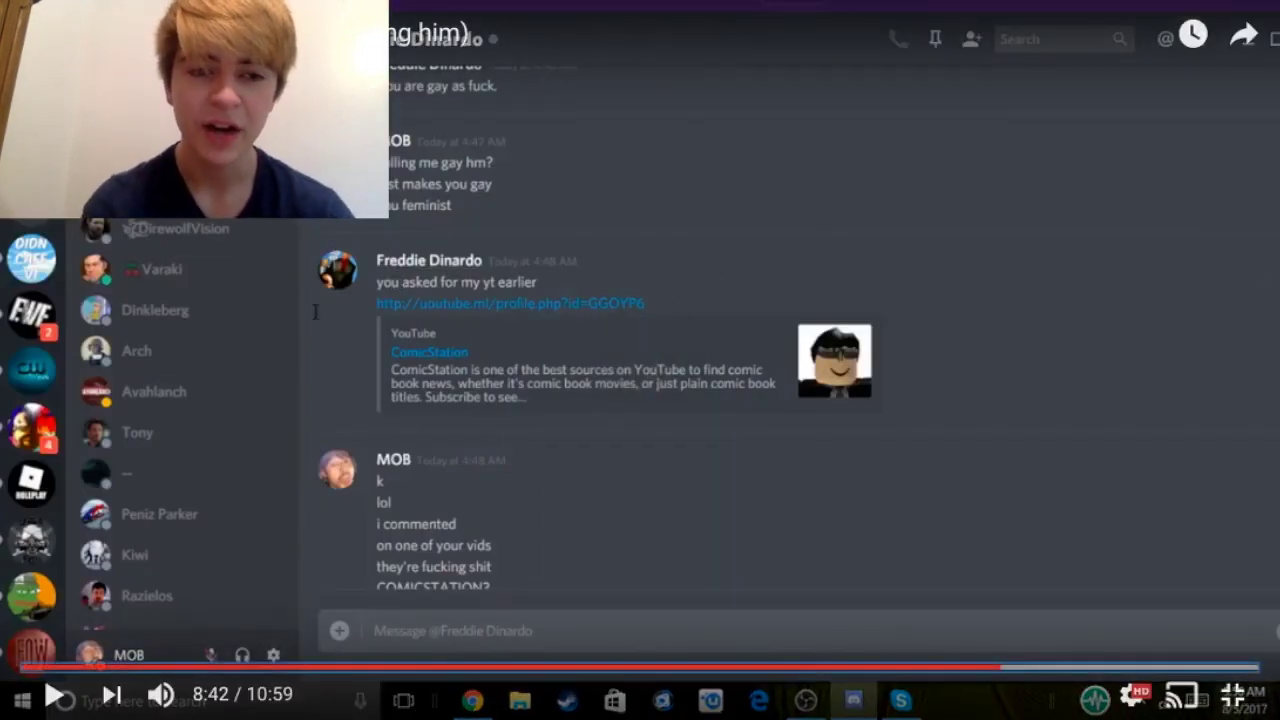
{"action": "key", "text": "space"}
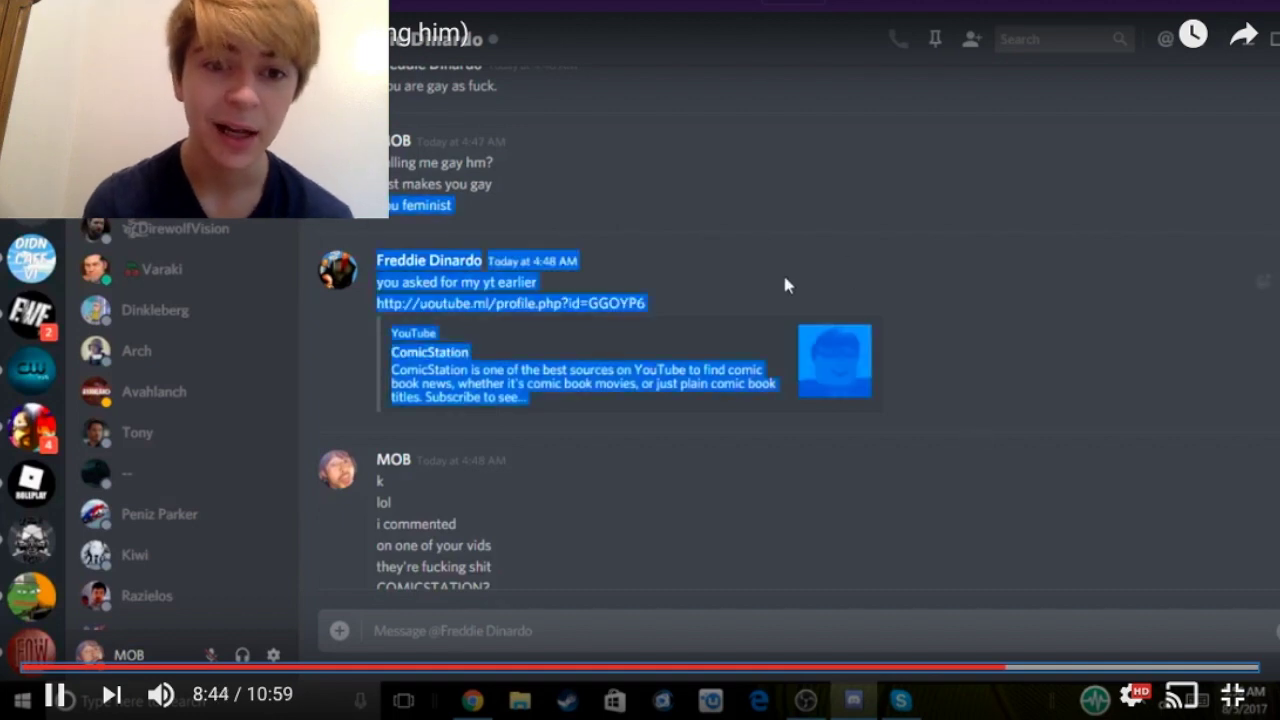
{"action": "key", "text": "Right"}
{"action": "key", "text": "Right"}
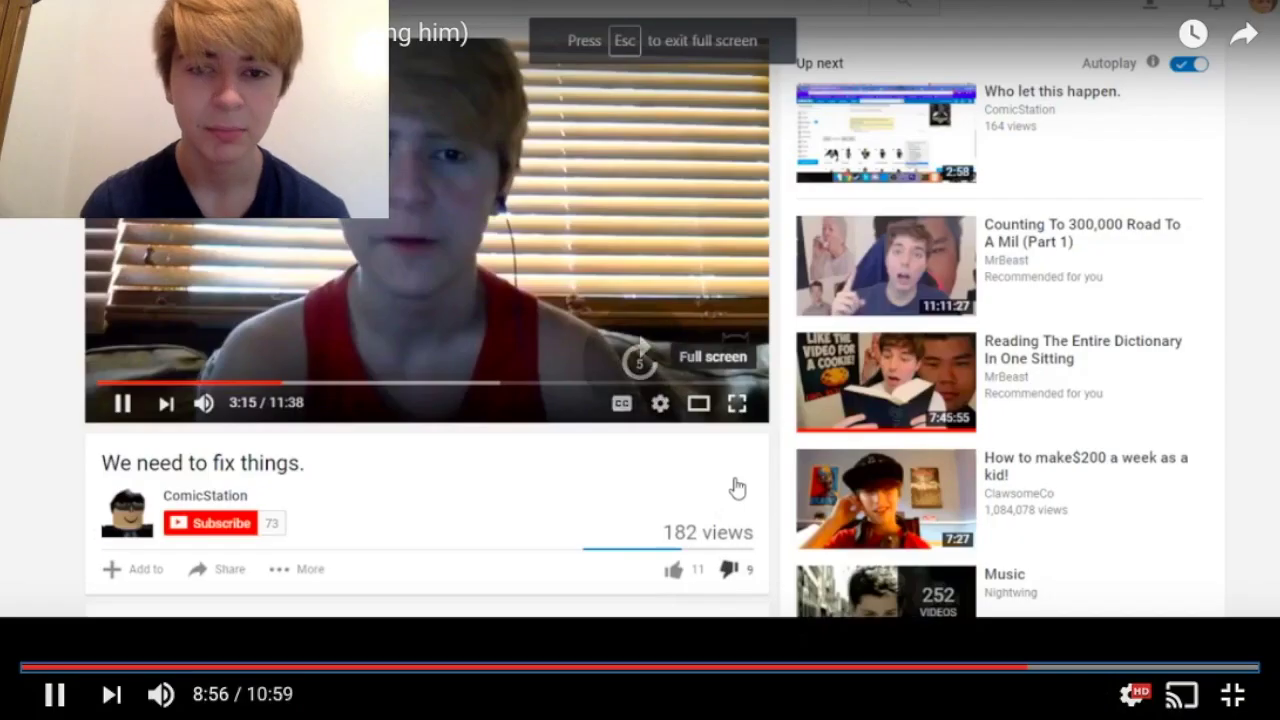
{"action": "key", "text": "Right"}
{"action": "key", "text": "Right"}
{"action": "key", "text": "Right"}
{"action": "key", "text": "Right"}
{"action": "key", "text": "Right"}
{"action": "key", "text": "Right"}
{"action": "key", "text": "Right"}
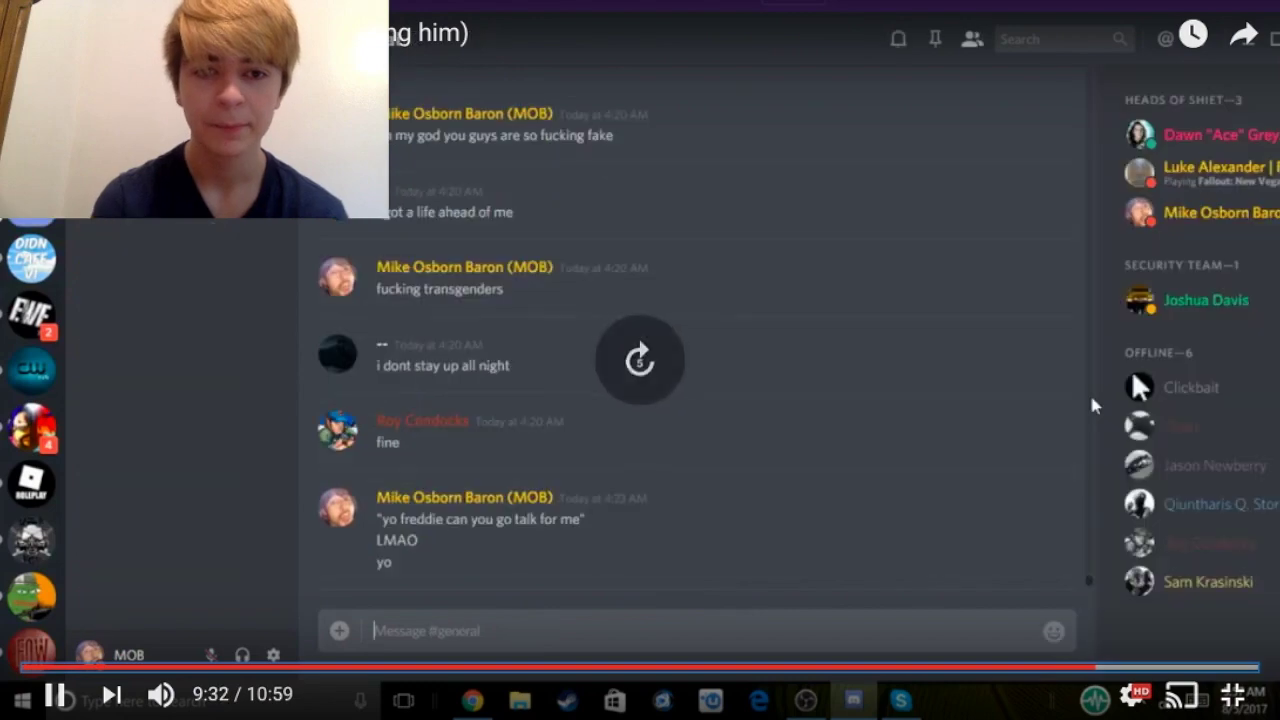
{"action": "key", "text": "Right"}
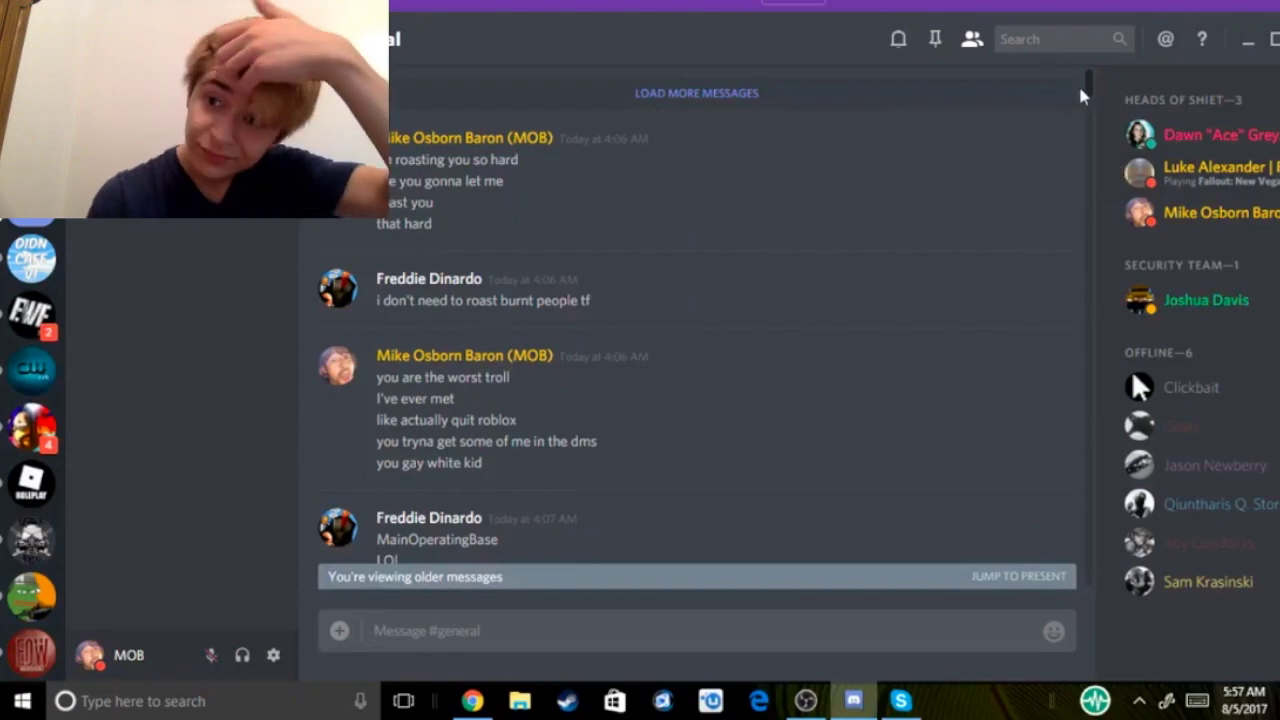
Pause the video at 9:44, resume it, then pause again at 9:47
{"action": "left_click", "coordinate": [1040, 362]}
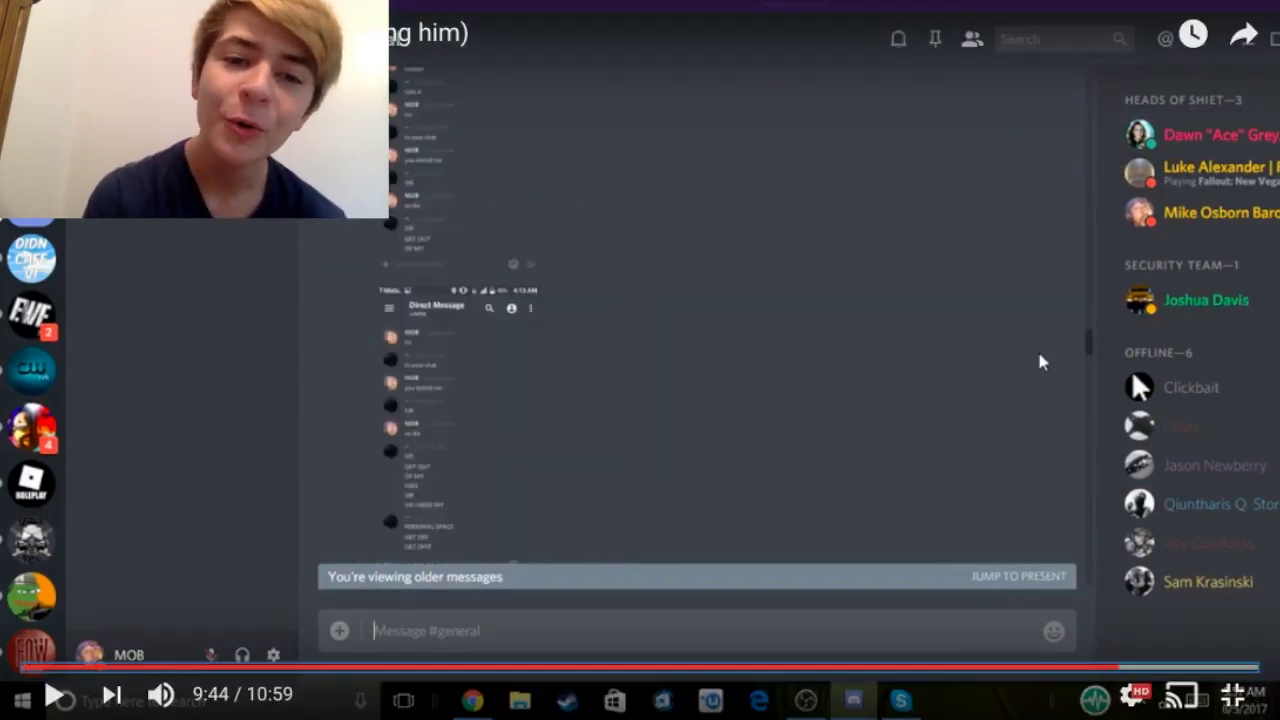
{"action": "left_click", "coordinate": [1040, 362]}
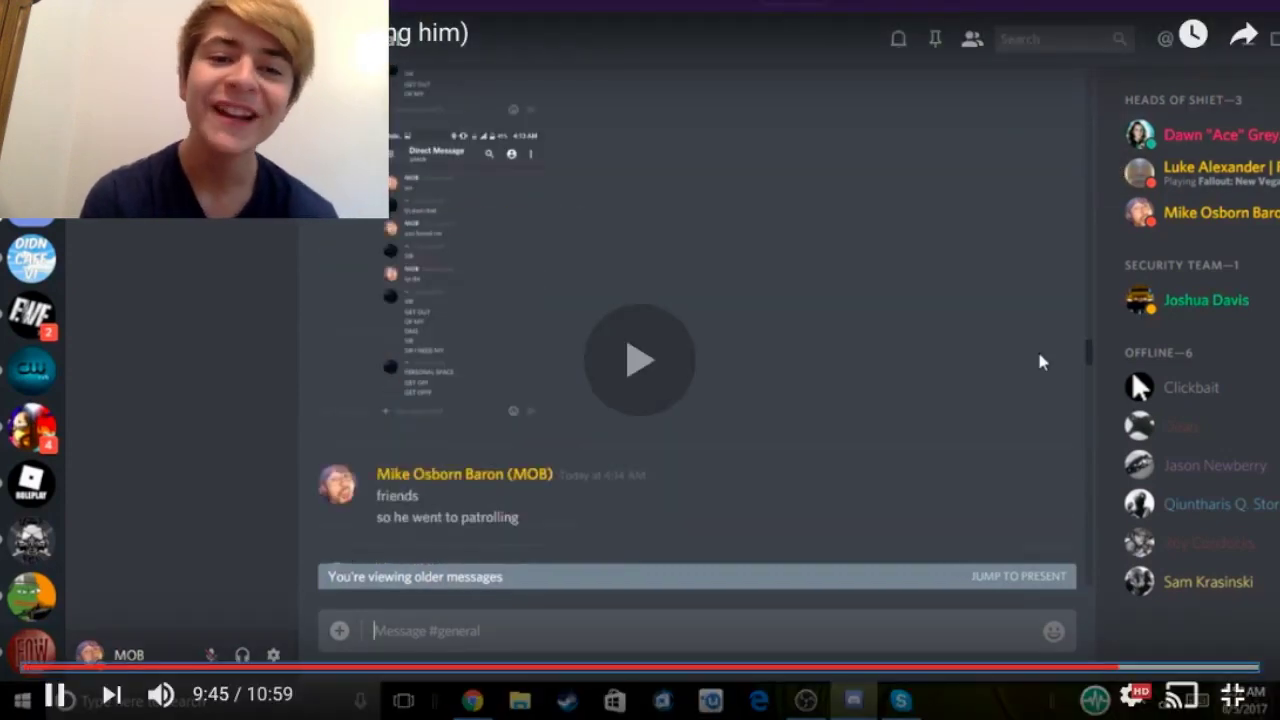
{"action": "left_click", "coordinate": [1024, 429]}
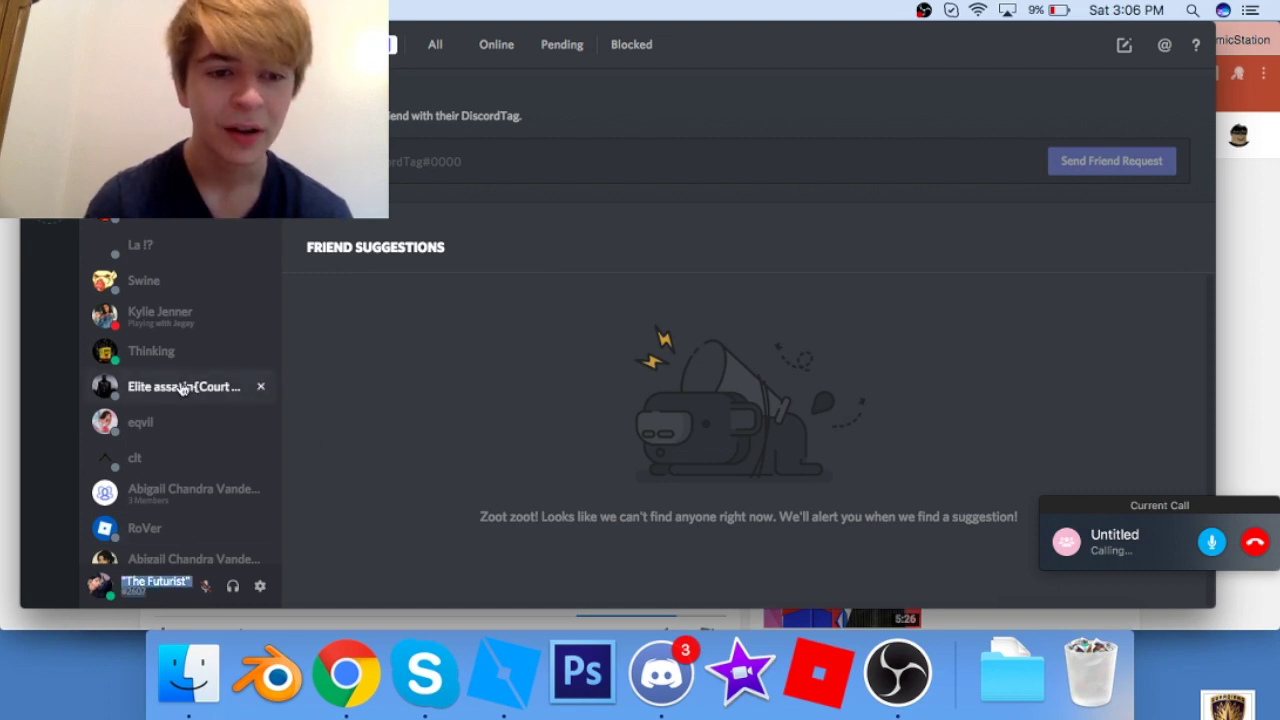
{"action": "scroll", "coordinate": [181, 388], "scroll_direction": "down", "scroll_amount": 5}
{"action": "scroll", "coordinate": [181, 388], "scroll_direction": "down", "scroll_amount": 5}
{"action": "scroll", "coordinate": [181, 388], "scroll_direction": "down", "scroll_amount": 5}
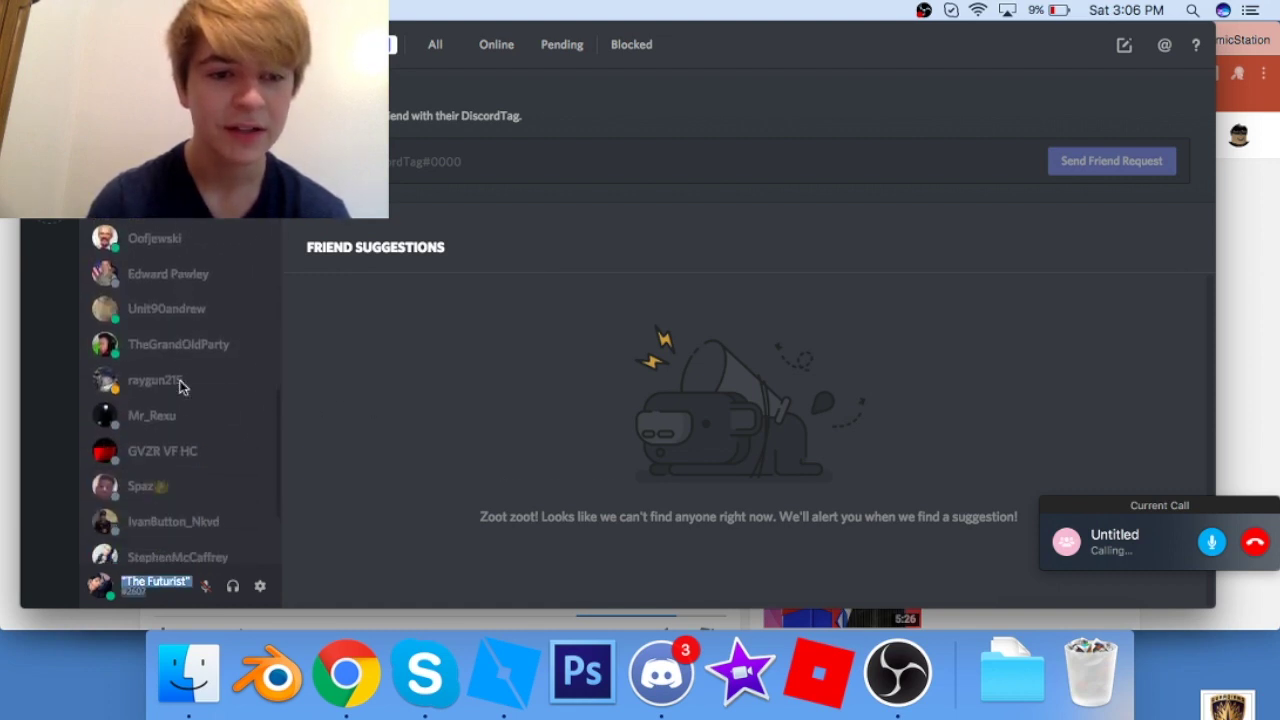
{"action": "scroll", "coordinate": [181, 388], "scroll_direction": "down", "scroll_amount": 5}
{"action": "scroll", "coordinate": [181, 388], "scroll_direction": "up", "scroll_amount": 5}
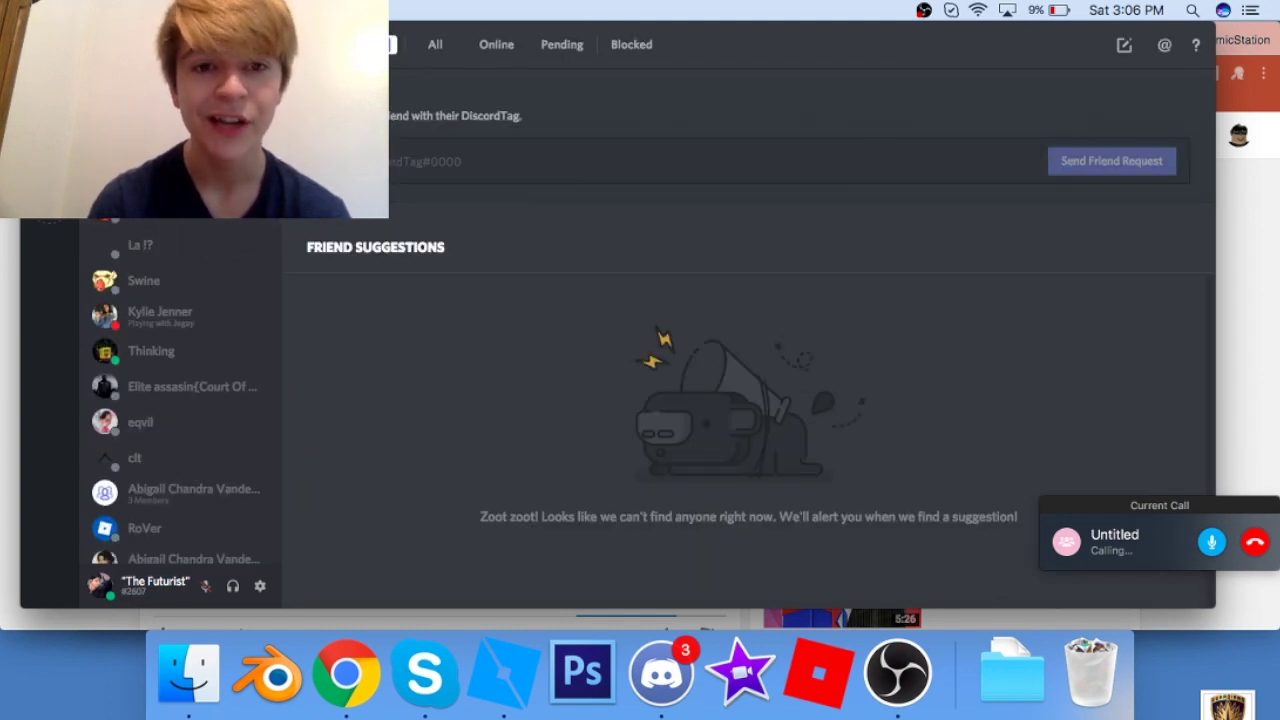
Bring the paused YouTube video back in front of Discord and make it fullscreen
{"action": "left_click", "coordinate": [1258, 404]}
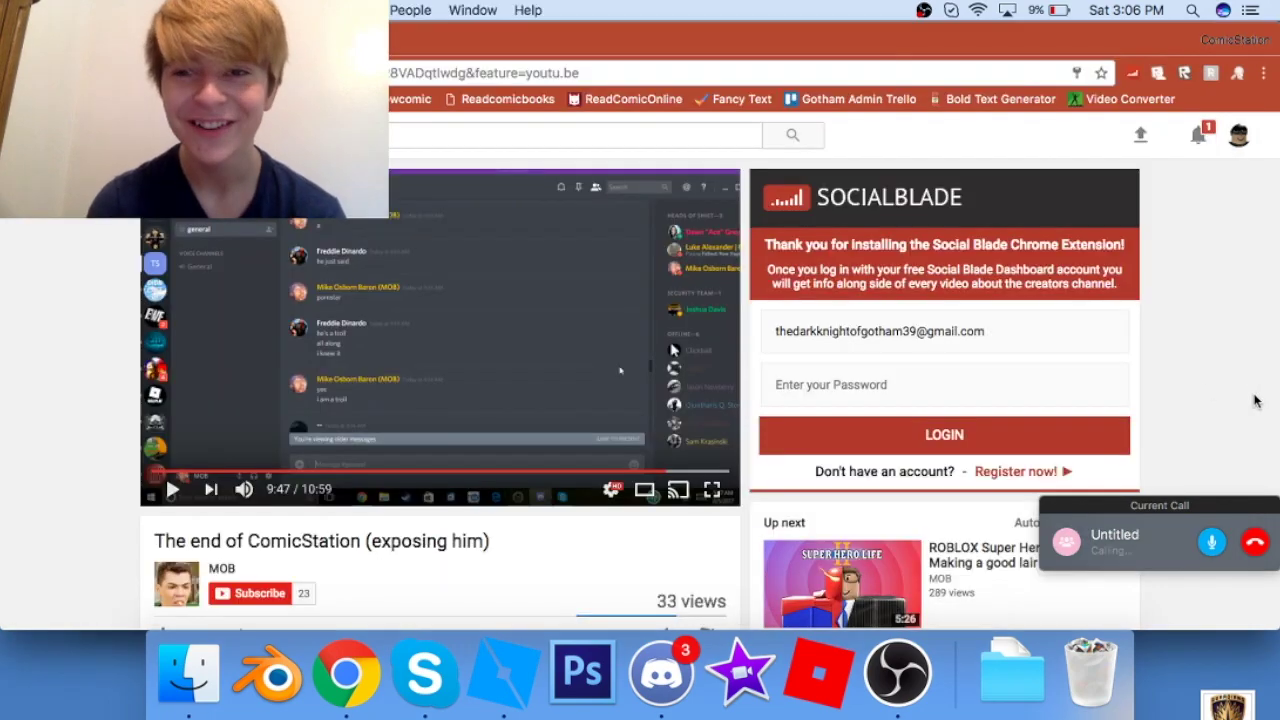
{"action": "left_click", "coordinate": [720, 497]}
Resume playback and skip ahead in five-second jumps to around 10:39
{"action": "key", "text": "space"}
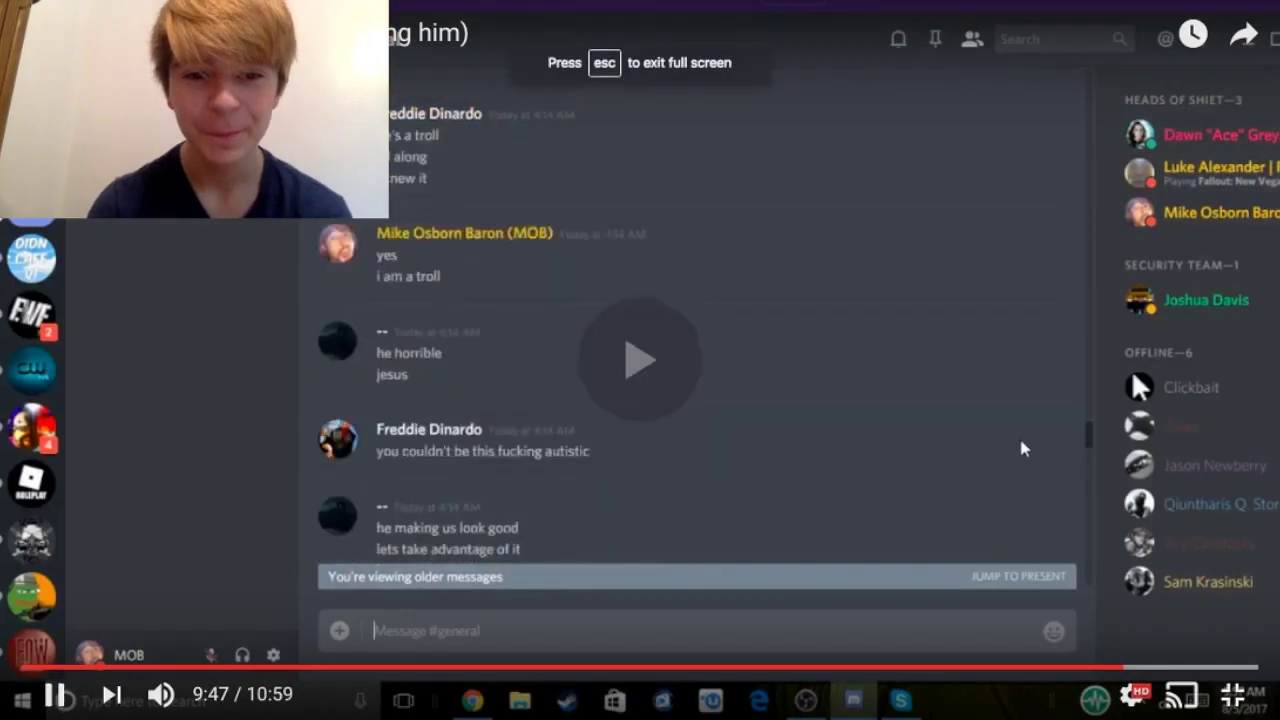
{"action": "key", "text": "Right"}
{"action": "key", "text": "Right"}
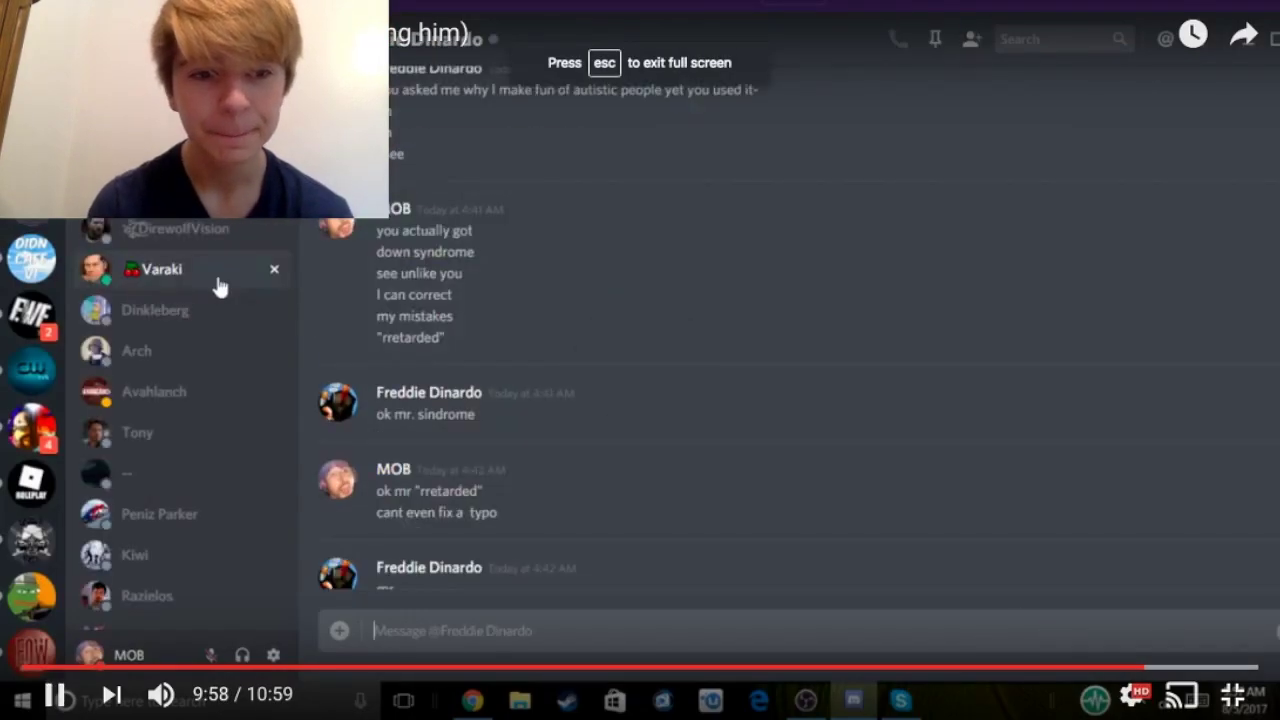
{"action": "key", "text": "Right"}
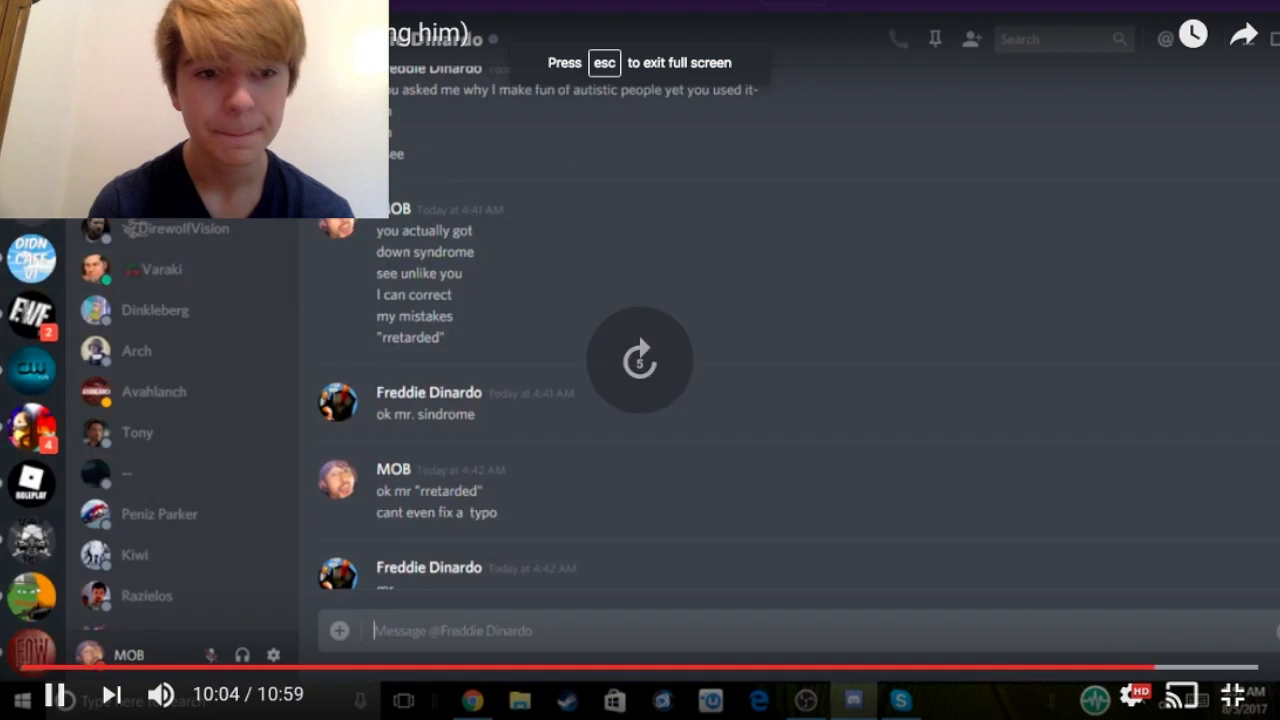
{"action": "key", "text": "Right"}
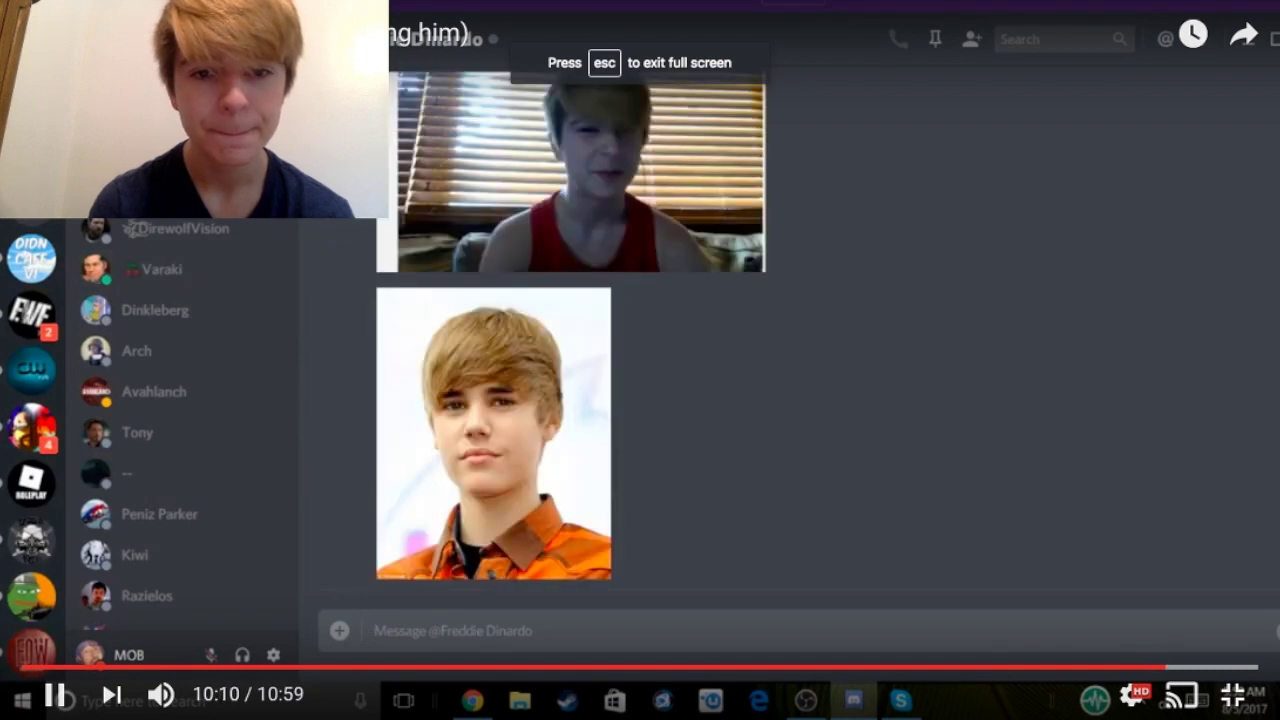
{"action": "key", "text": "Right"}
{"action": "key", "text": "Right"}
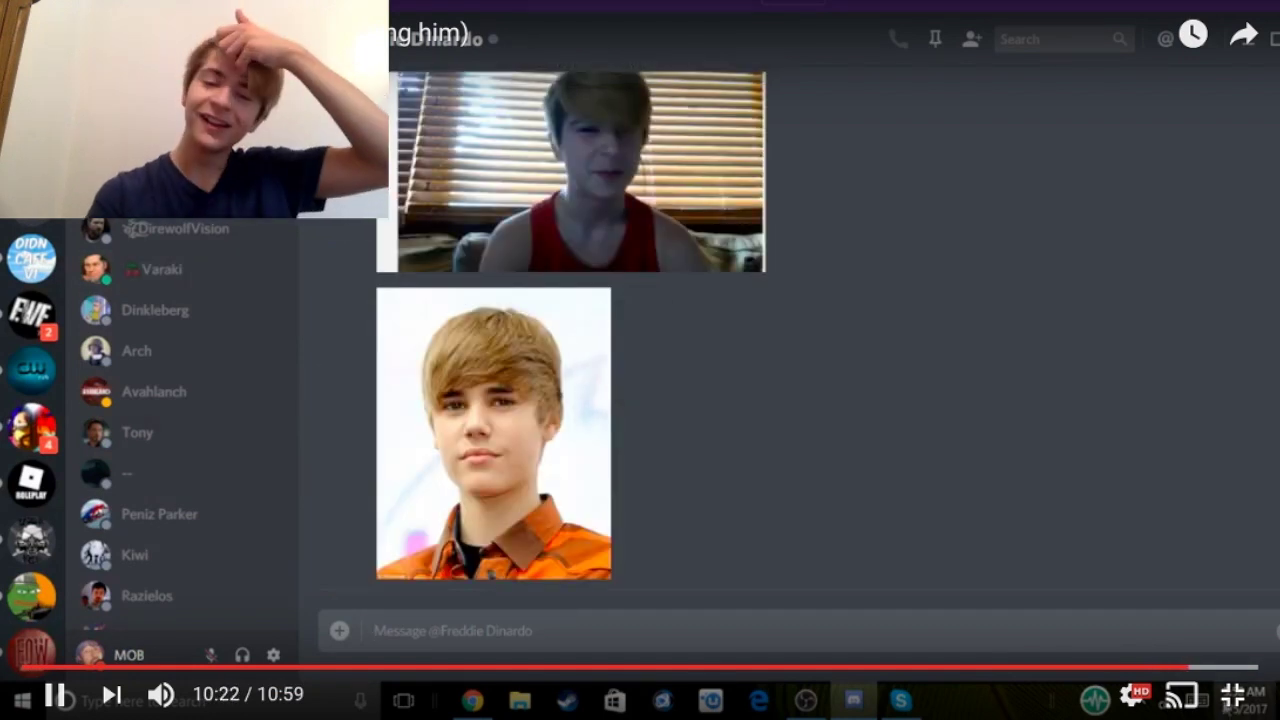
{"action": "key", "text": "Right"}
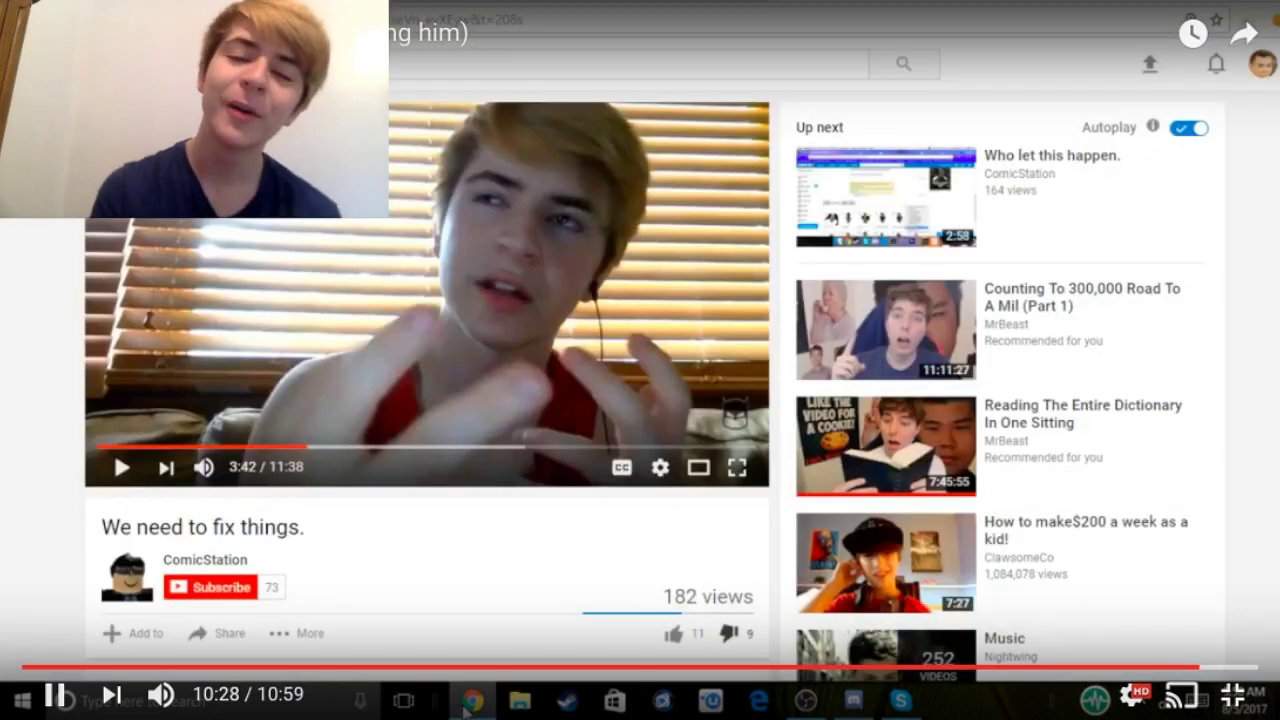
{"action": "key", "text": "Right"}
{"action": "key", "text": "Right"}
{"action": "key", "text": "Right"}
{"action": "key", "text": "Right"}
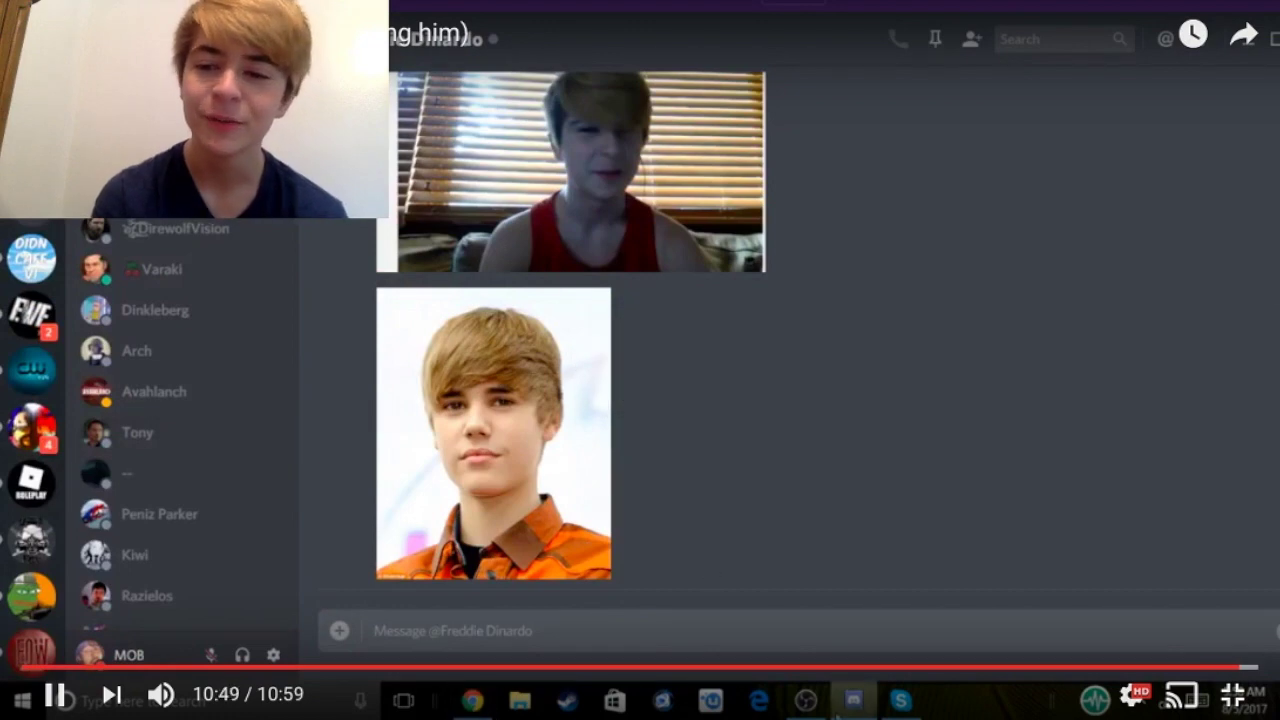